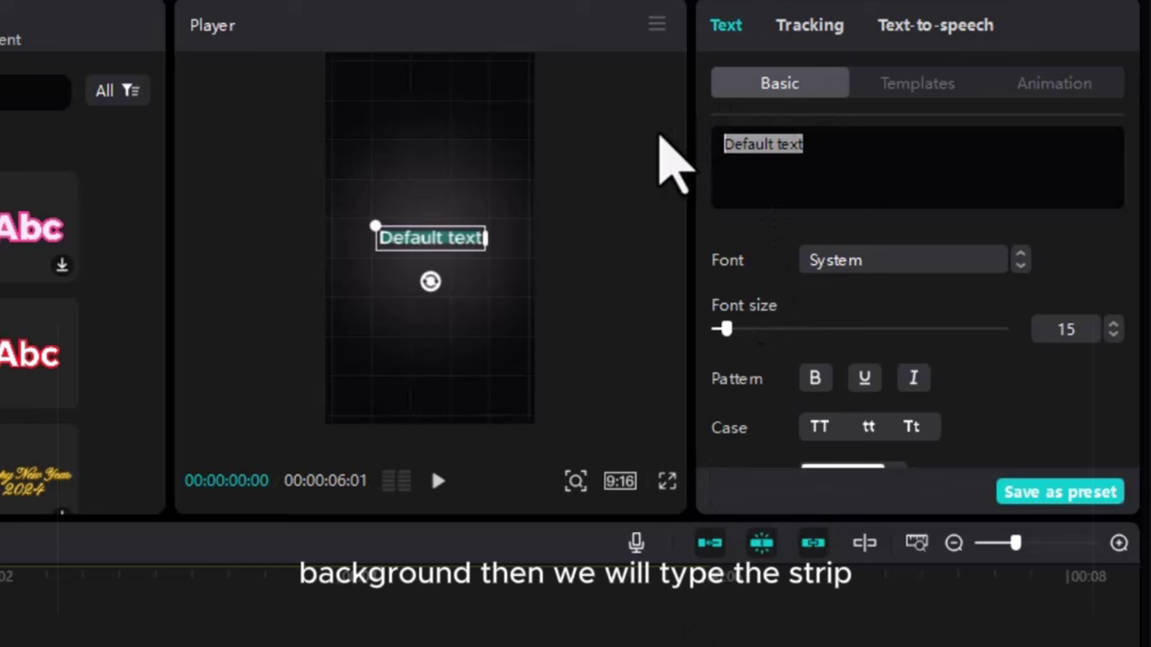
# - Replace the default text with a row of hyphens and set its character spacing to -3
pyautogui.write('-------------------')
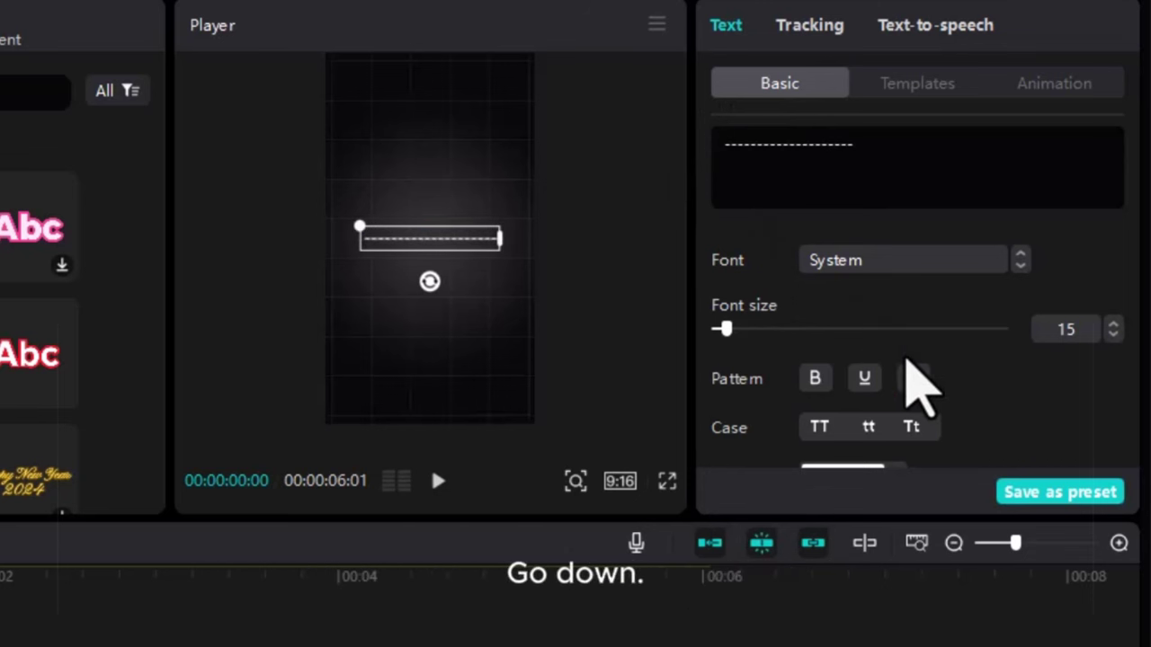
pyautogui.scroll(-2, 912, 380)
pyautogui.scroll(-1, 912, 385)
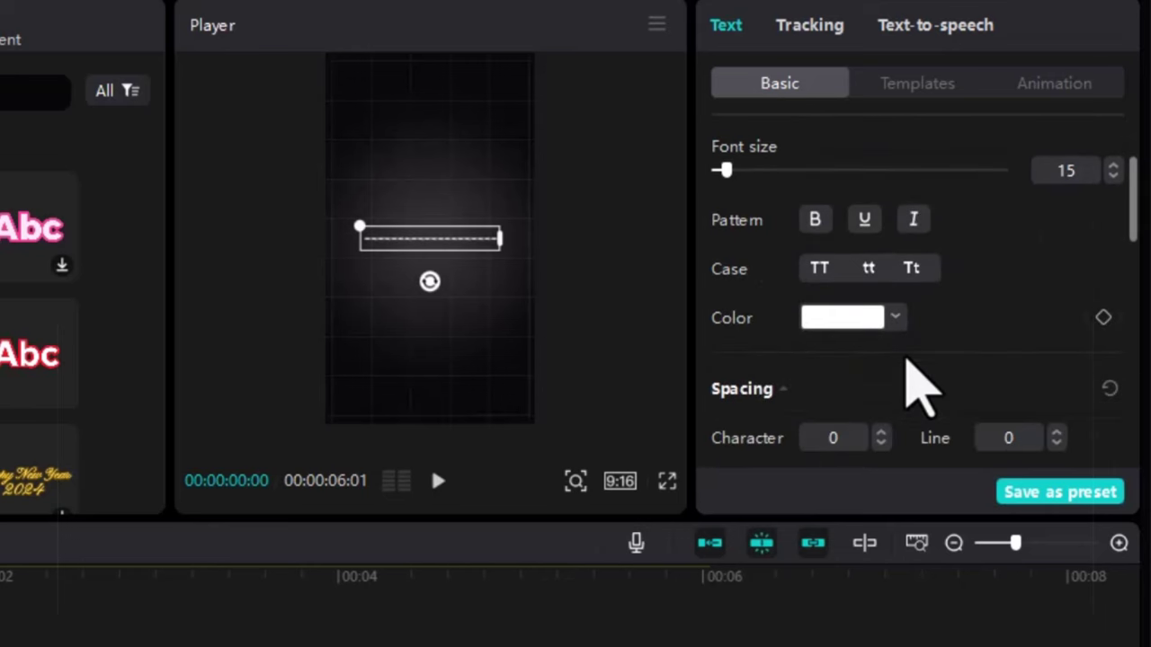
pyautogui.scroll(-1, 890, 481)
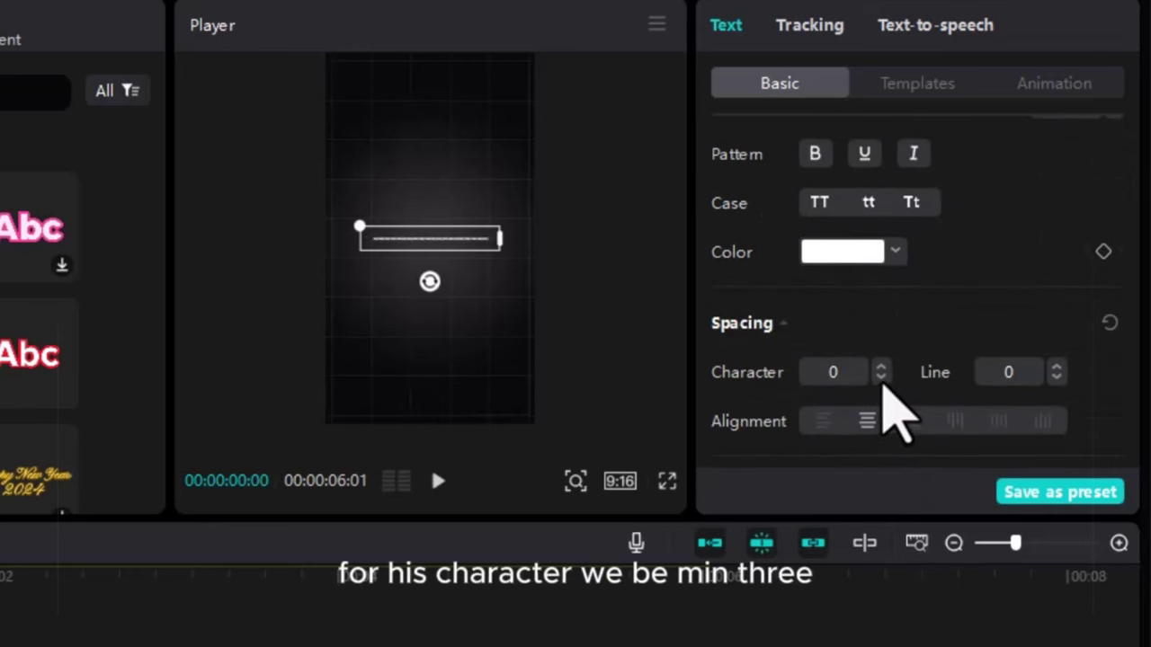
pyautogui.click(881, 378)
# - Turn off uniform scale for the hyphen line and enlarge its scale width and scale height separately
pyautogui.scroll(-5, 1022, 318)
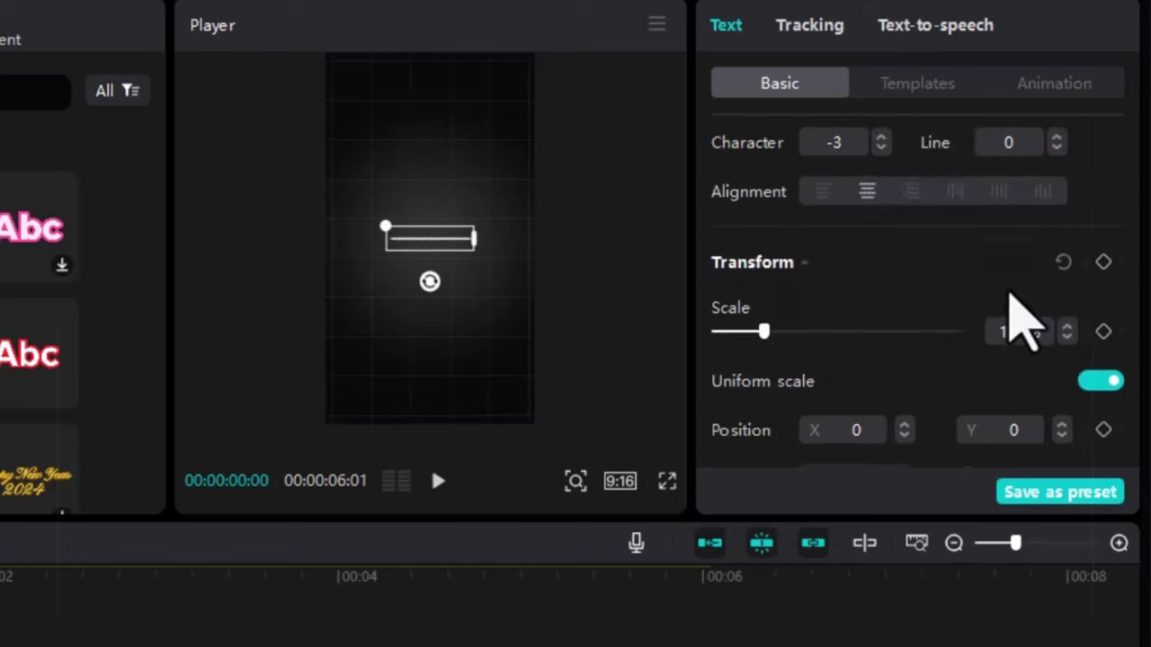
pyautogui.scroll(1, 1030, 331)
pyautogui.scroll(1, 1034, 324)
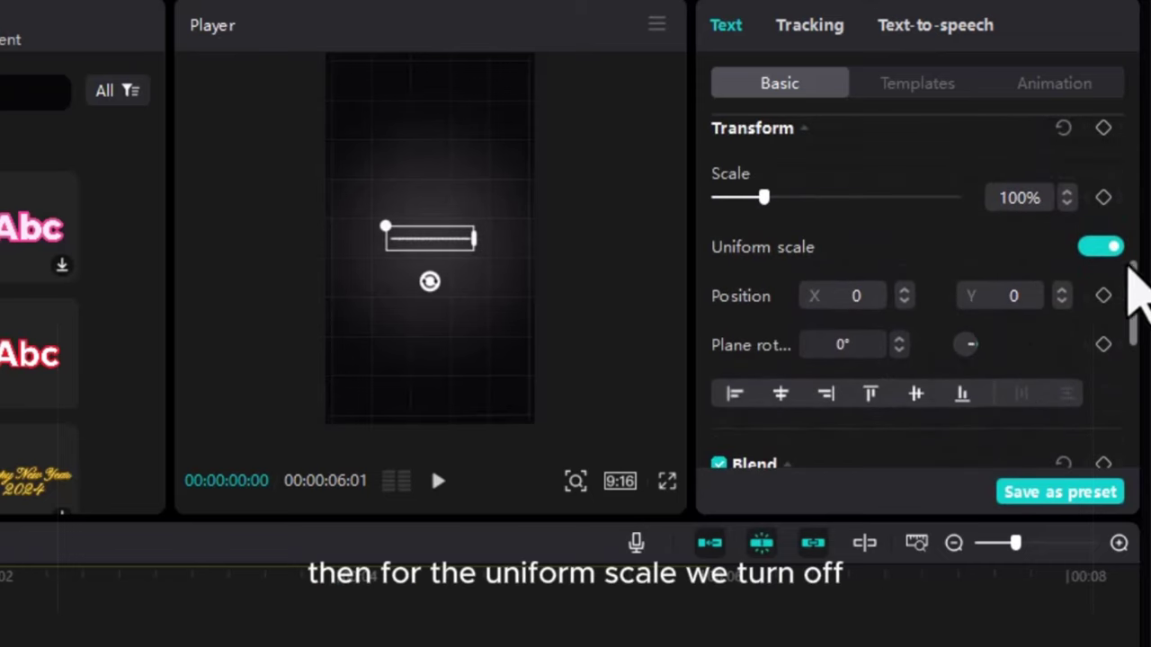
pyautogui.click(1104, 250)
pyautogui.scroll(-2, 938, 398)
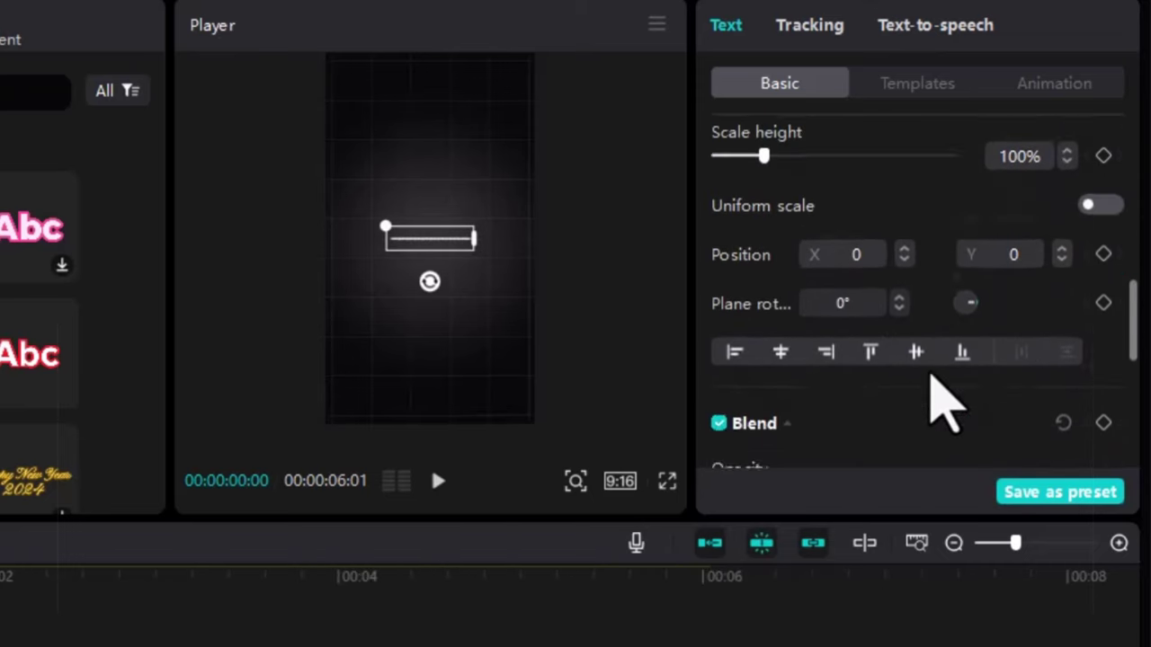
pyautogui.scroll(2, 946, 411)
pyautogui.moveTo(760, 197); pyautogui.dragTo(796, 200)
pyautogui.moveTo(764, 267); pyautogui.dragTo(791, 267)
# - Rotate the line to -90° so it stands vertically, and set its scale width to 245% and scale height to 301%
pyautogui.moveTo(430, 286); pyautogui.dragTo(488, 246)
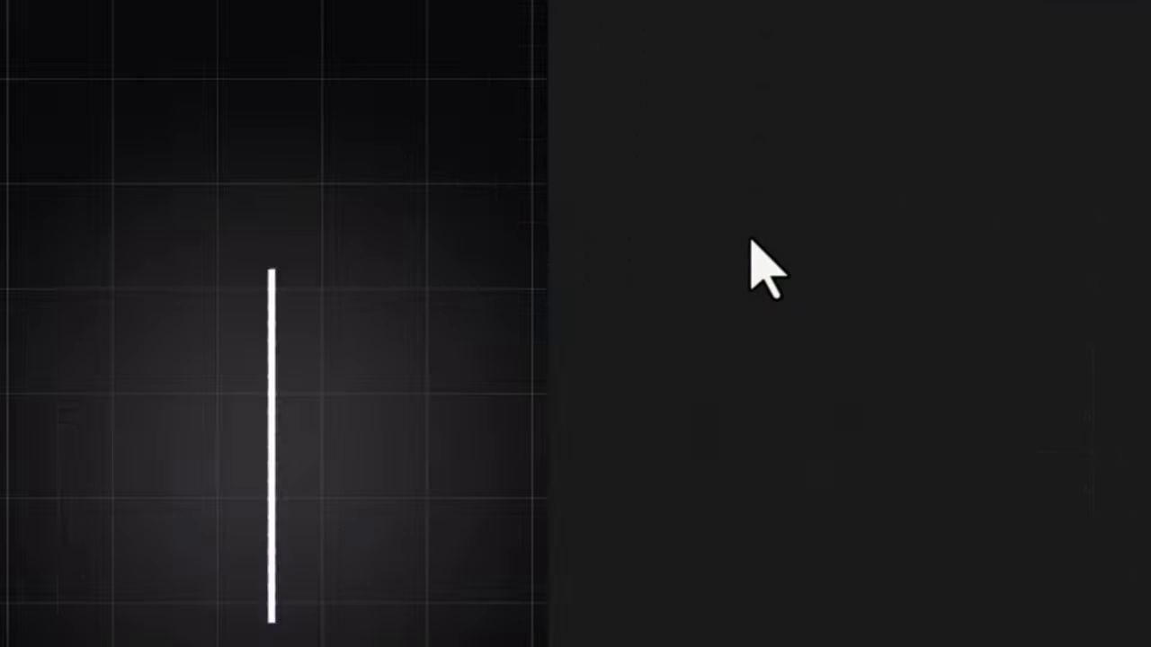
pyautogui.scroll(-10, 822, 309)
pyautogui.scroll(6, 810, 360)
pyautogui.moveTo(797, 350); pyautogui.dragTo(833, 351)
pyautogui.moveTo(792, 419); pyautogui.dragTo(859, 416)
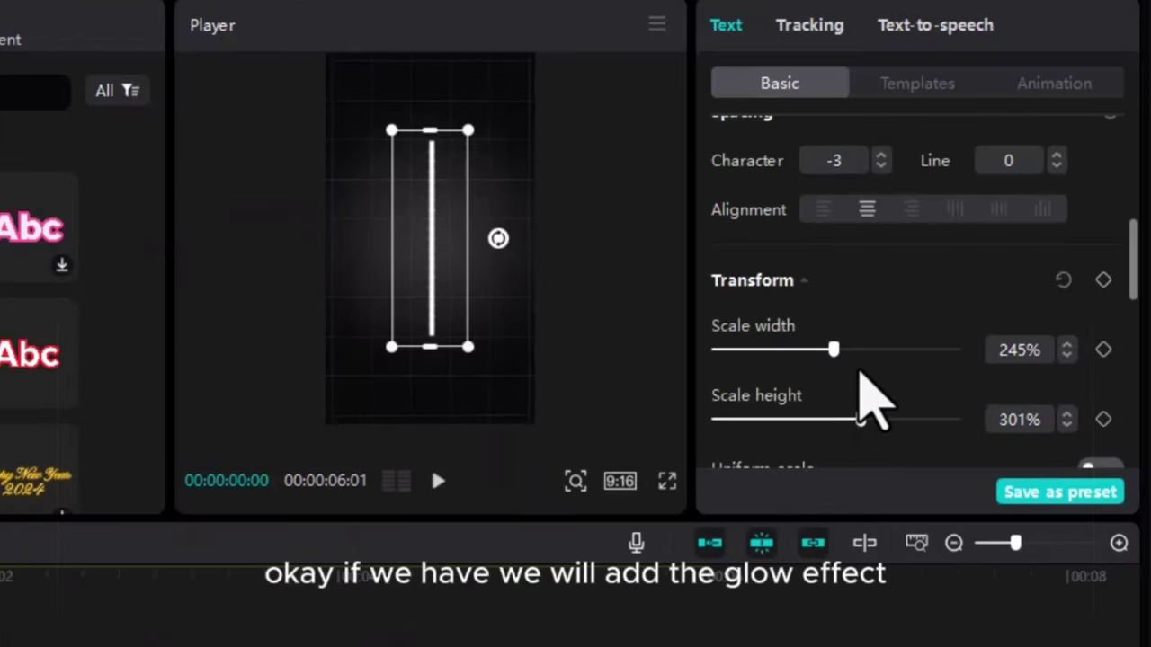
# - Enable the standard white glow on the line with intensity 55 and range 45
pyautogui.scroll(-3, 861, 373)
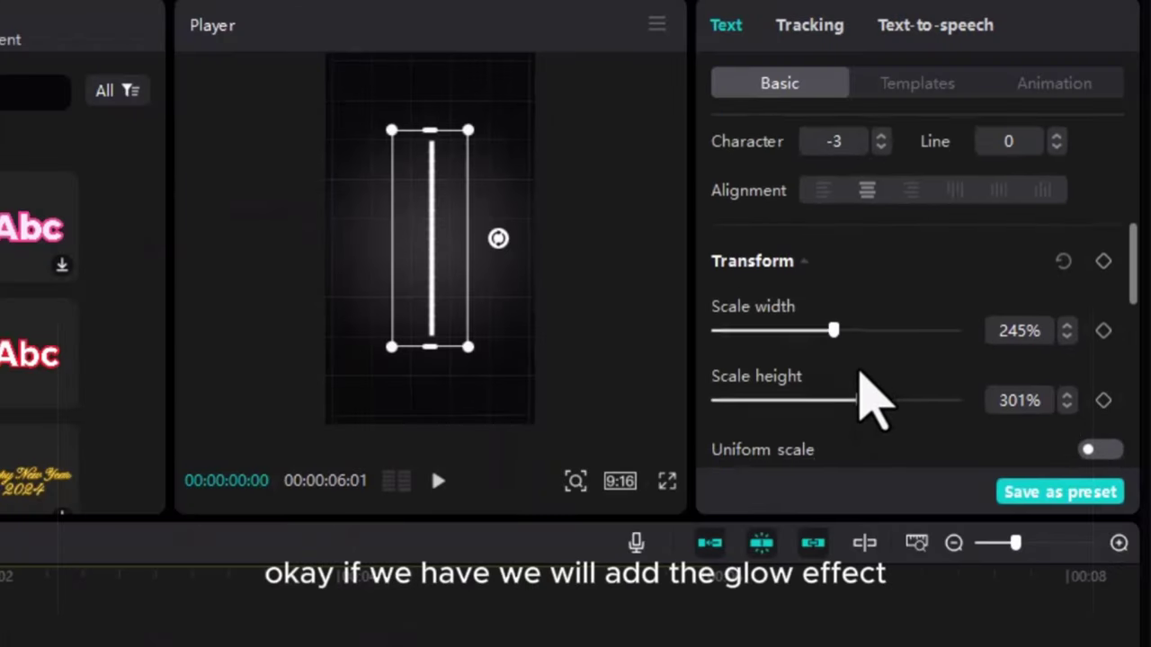
pyautogui.scroll(-10, 861, 373)
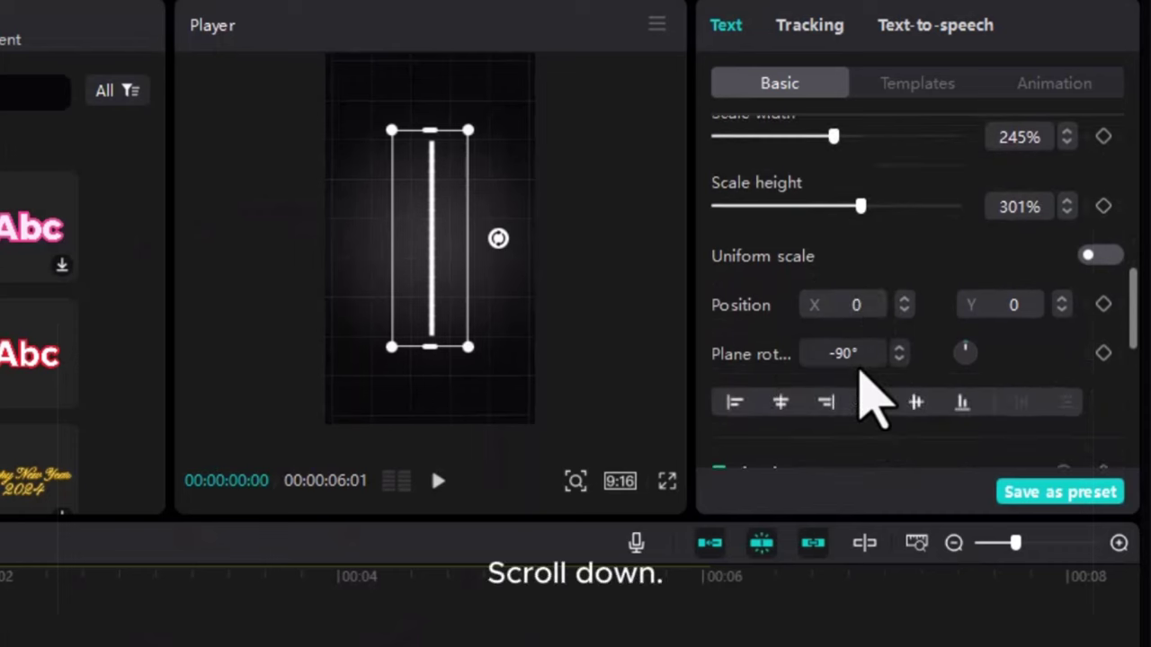
pyautogui.click(719, 250)
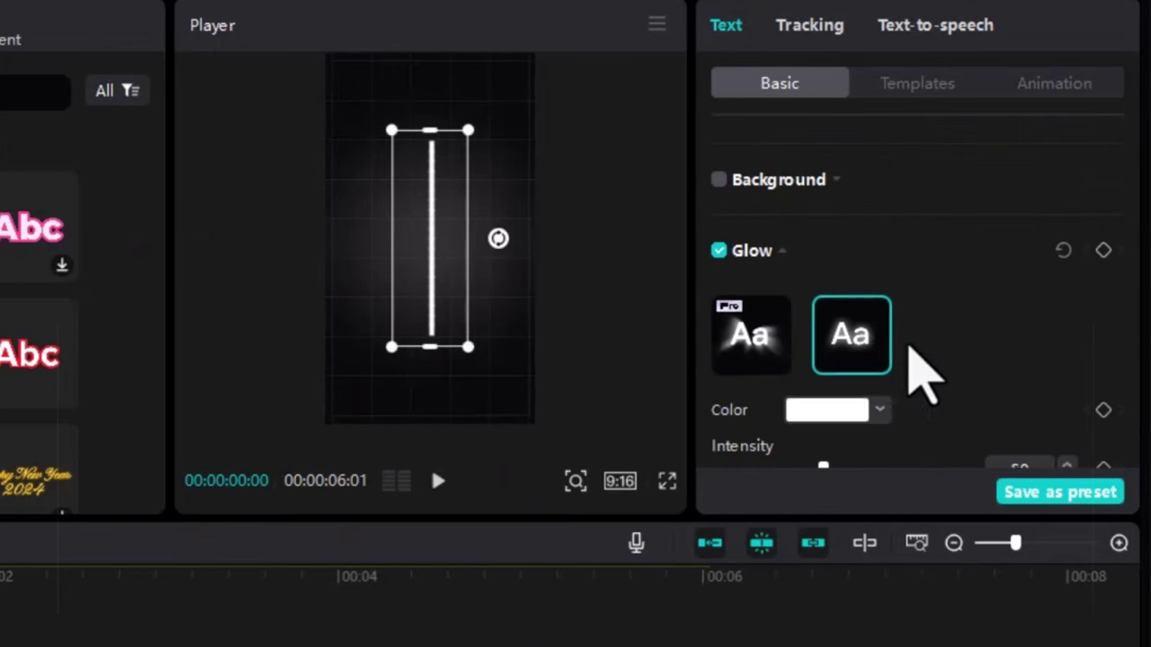
pyautogui.scroll(-2, 926, 344)
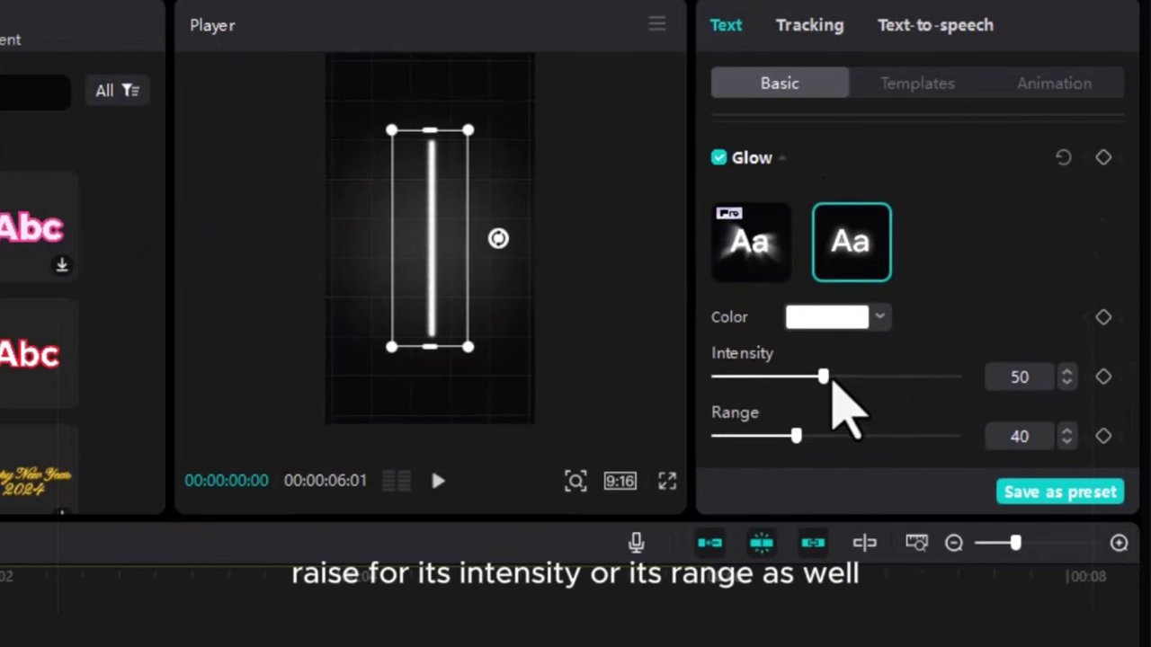
pyautogui.moveTo(828, 377); pyautogui.dragTo(837, 377)
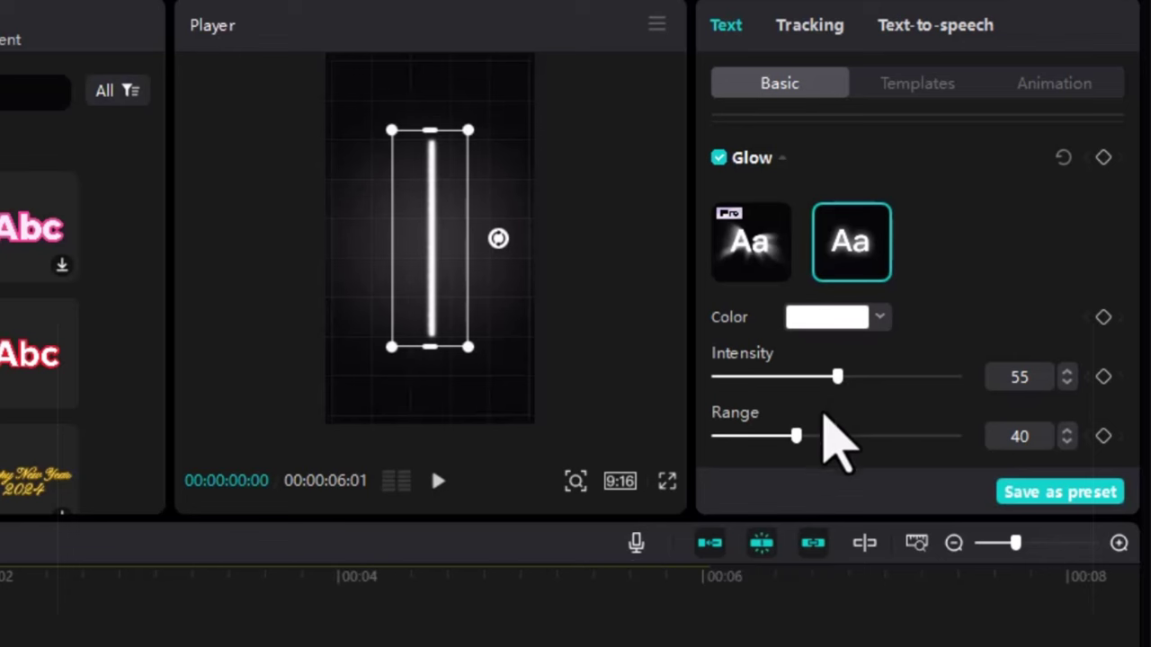
pyautogui.click(808, 436)
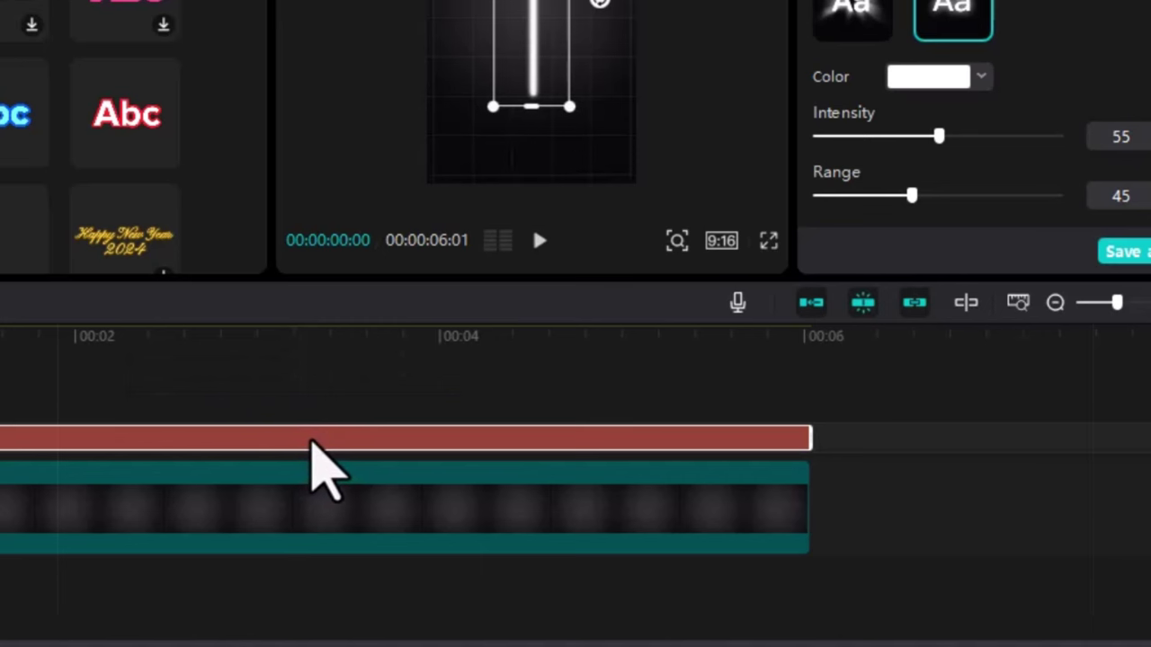
# - Convert the glowing line's text clip into a compound clip and apply a Horizontal mask to it
pyautogui.rightClick(311, 451)
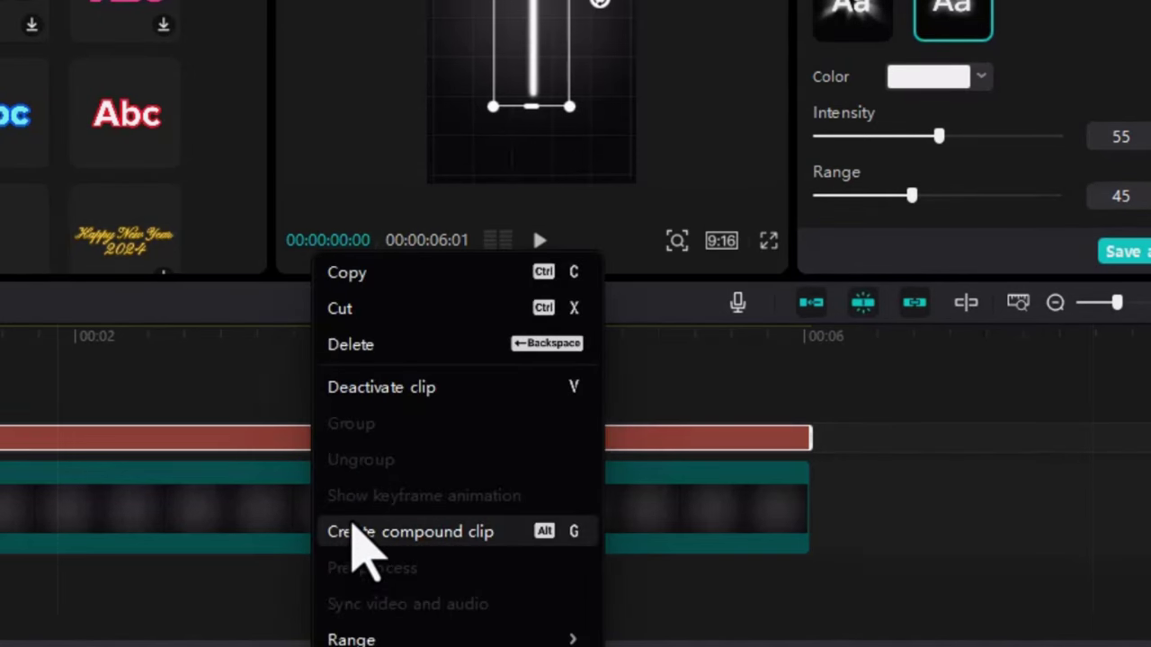
pyautogui.click(360, 532)
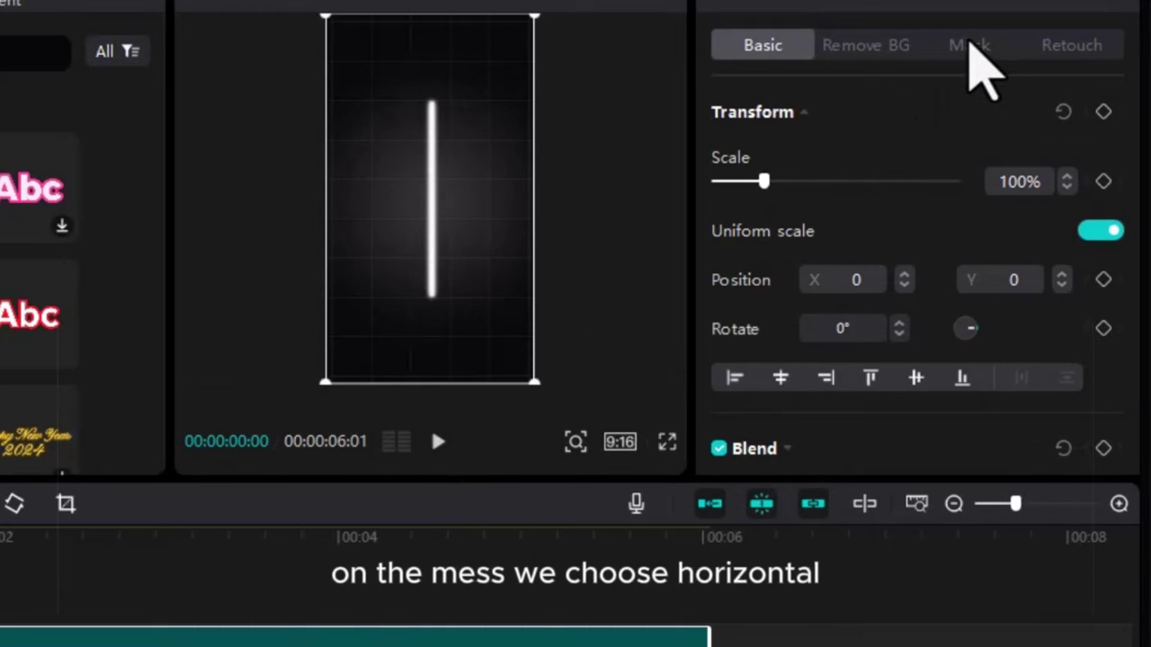
pyautogui.click(976, 49)
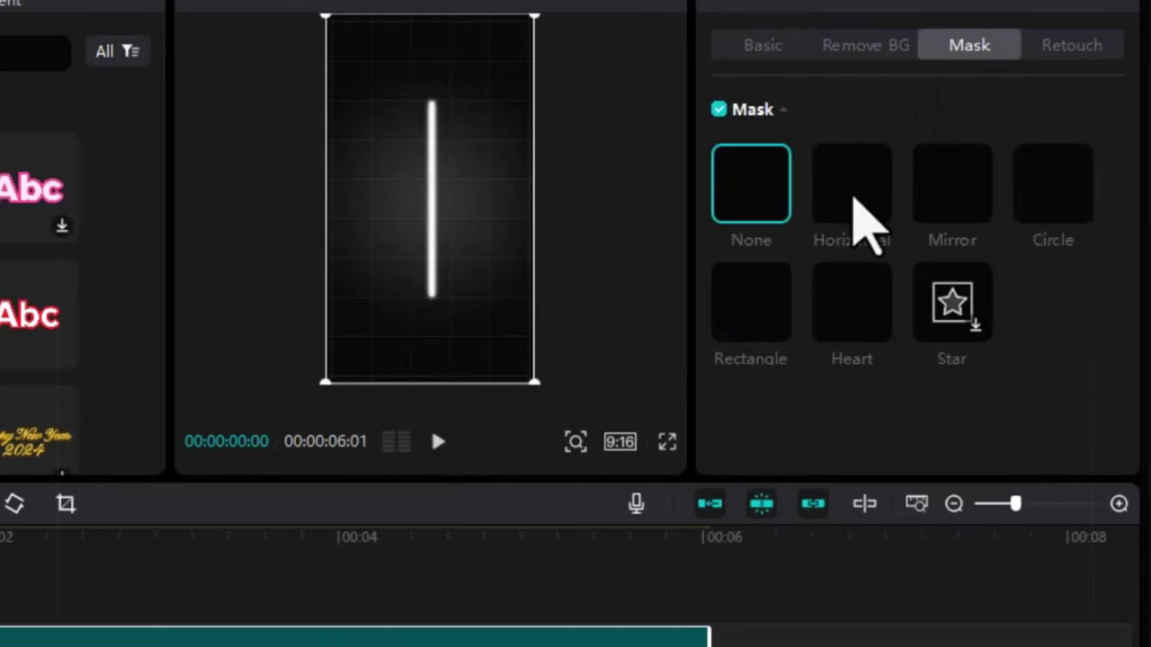
pyautogui.click(861, 218)
# - Lower the mask to Y -627, beneath the glowing line, and add a mask keyframe at the clip's start
pyautogui.moveTo(430, 232); pyautogui.dragTo(431, 322)
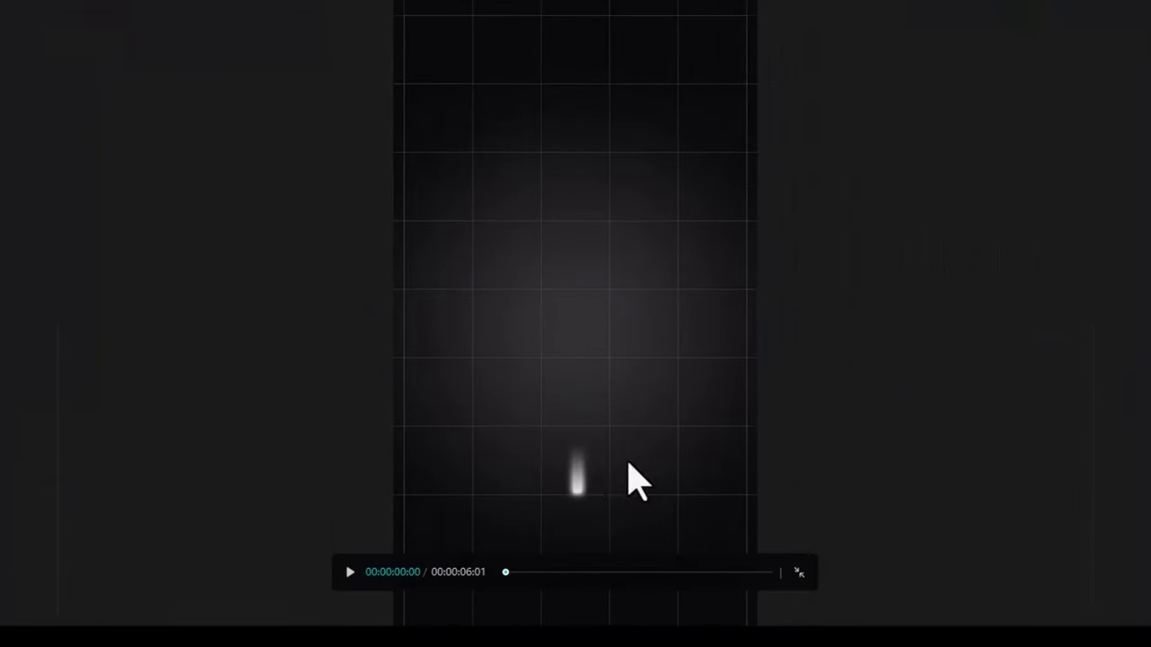
pyautogui.press('Escape')
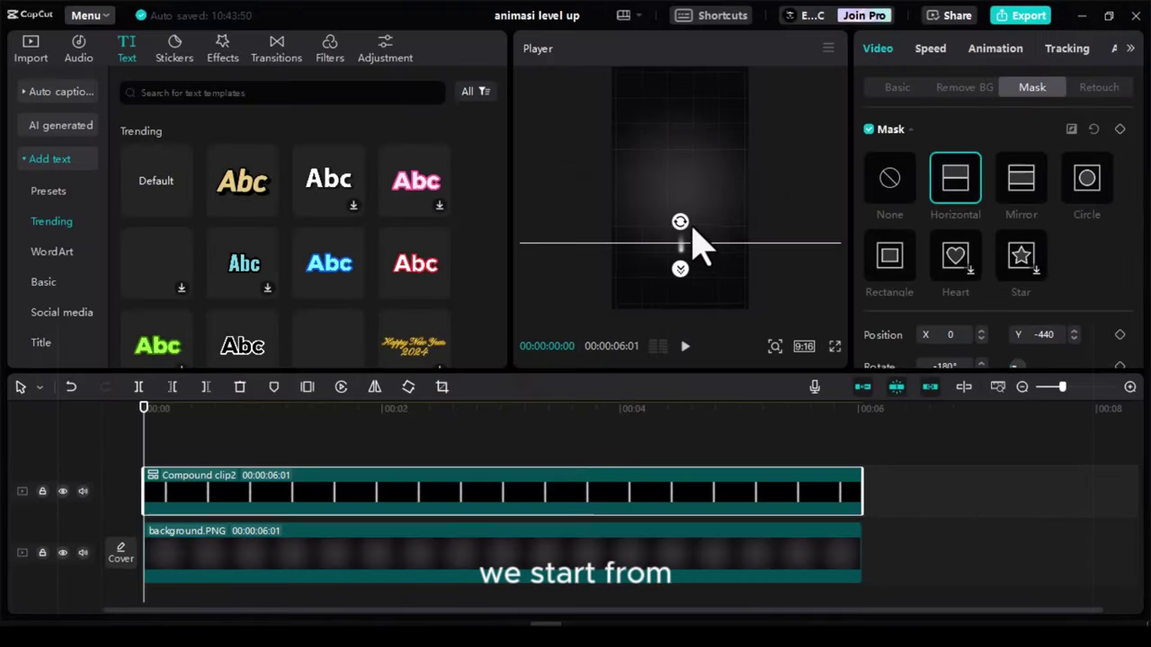
pyautogui.moveTo(693, 224); pyautogui.dragTo(691, 268)
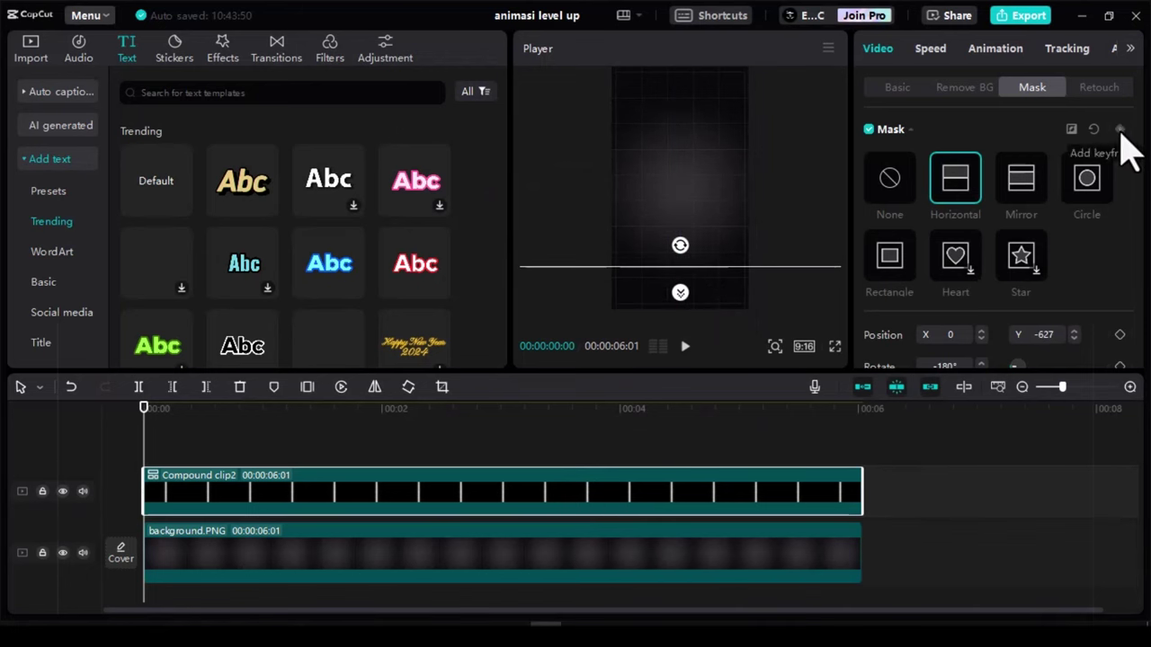
pyautogui.click(1121, 131)
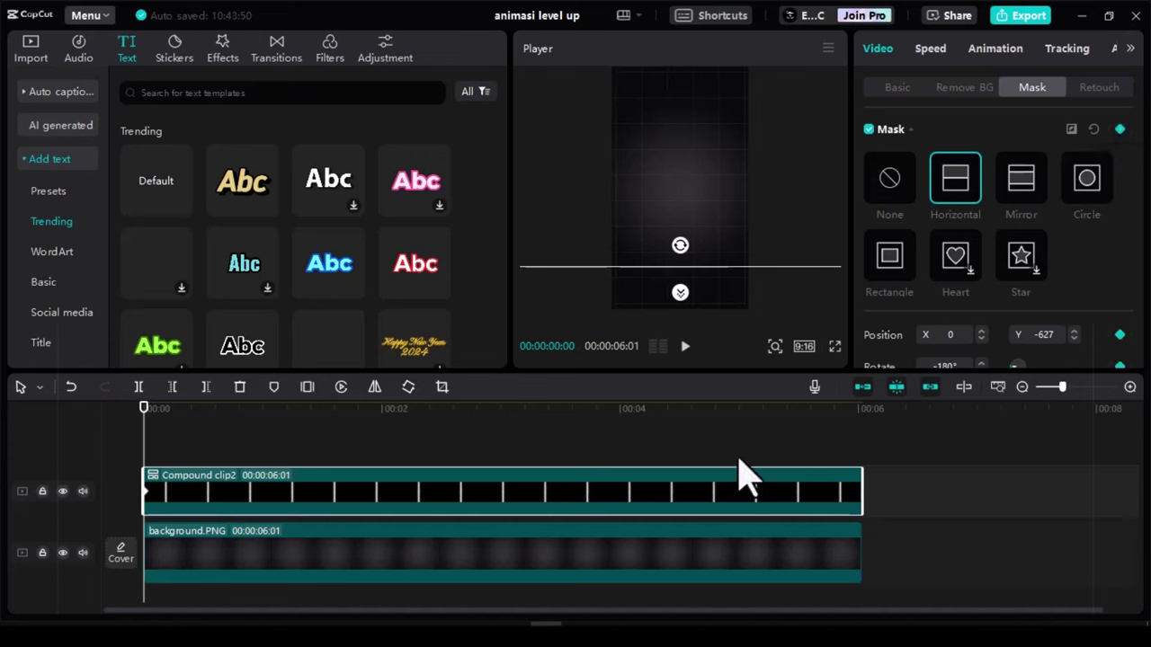
# - At 00:00:05:00, raise the mask above the line to Y 553 to create the second position keyframe
pyautogui.click(772, 413)
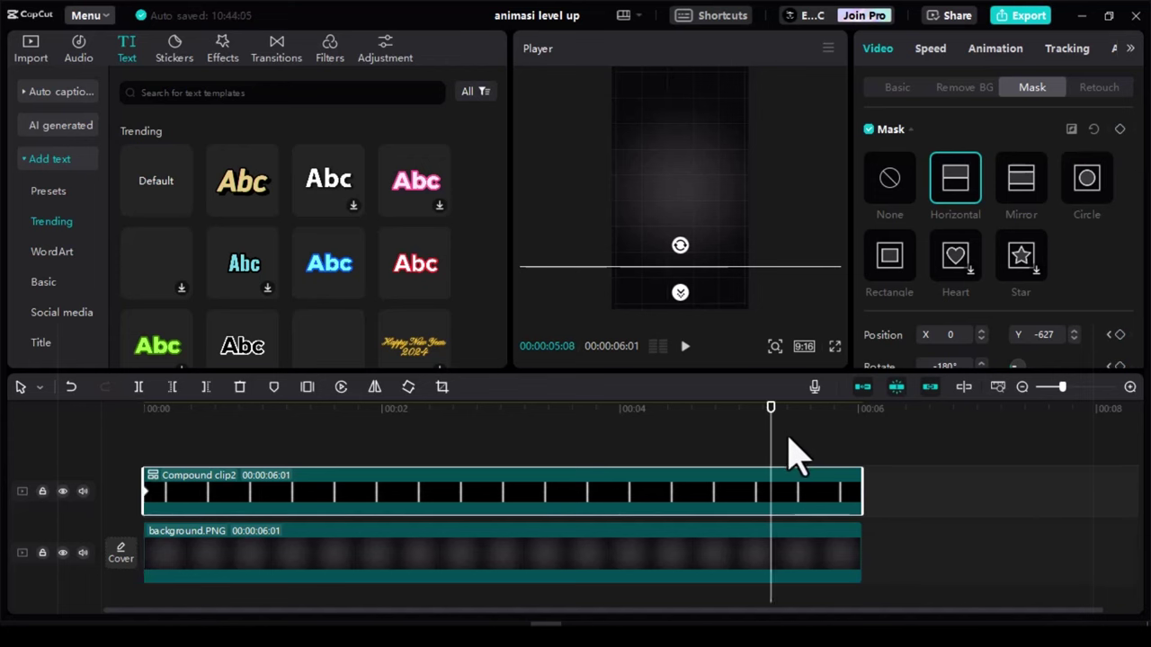
pyautogui.scroll(2, 742, 424)
pyautogui.click(730, 412)
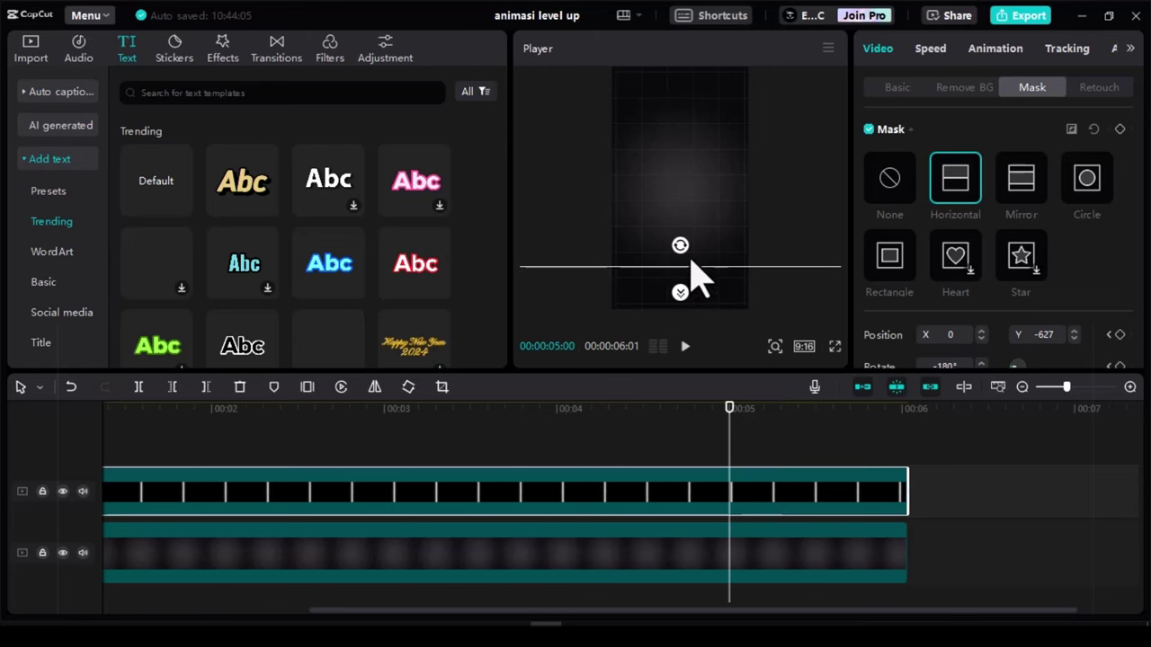
pyautogui.moveTo(689, 273); pyautogui.dragTo(689, 130)
# - Play the masked line animation from the start to check how the line is revealed
pyautogui.scroll(-1, 567, 458)
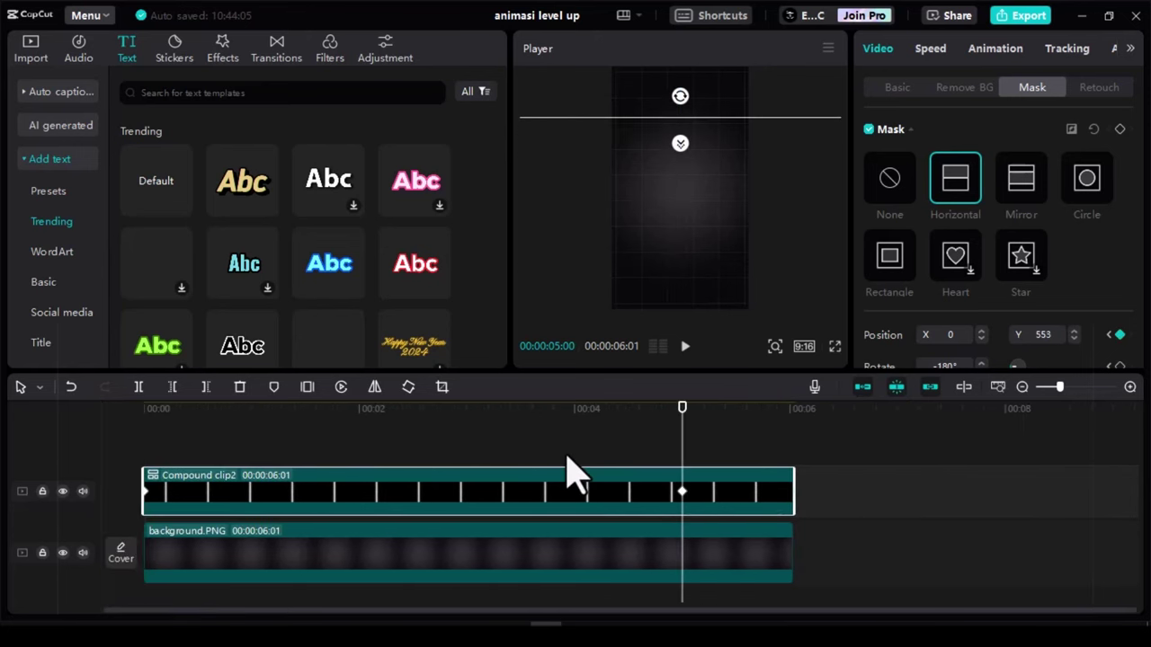
pyautogui.click(142, 421)
pyautogui.press('space')
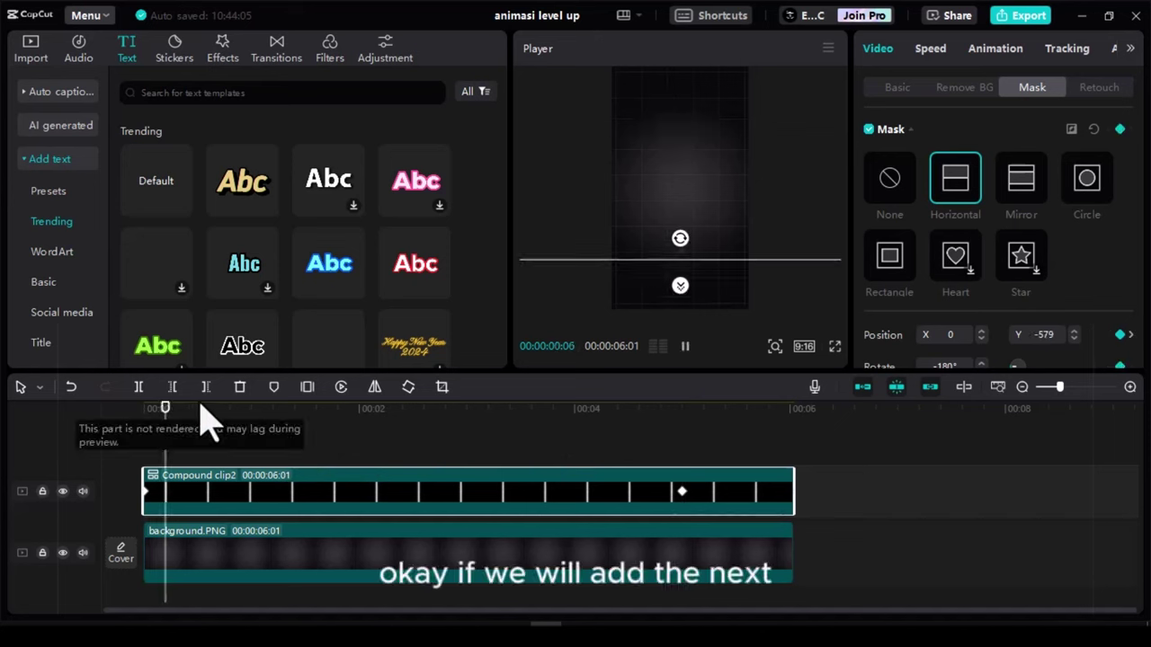
pyautogui.press('space')
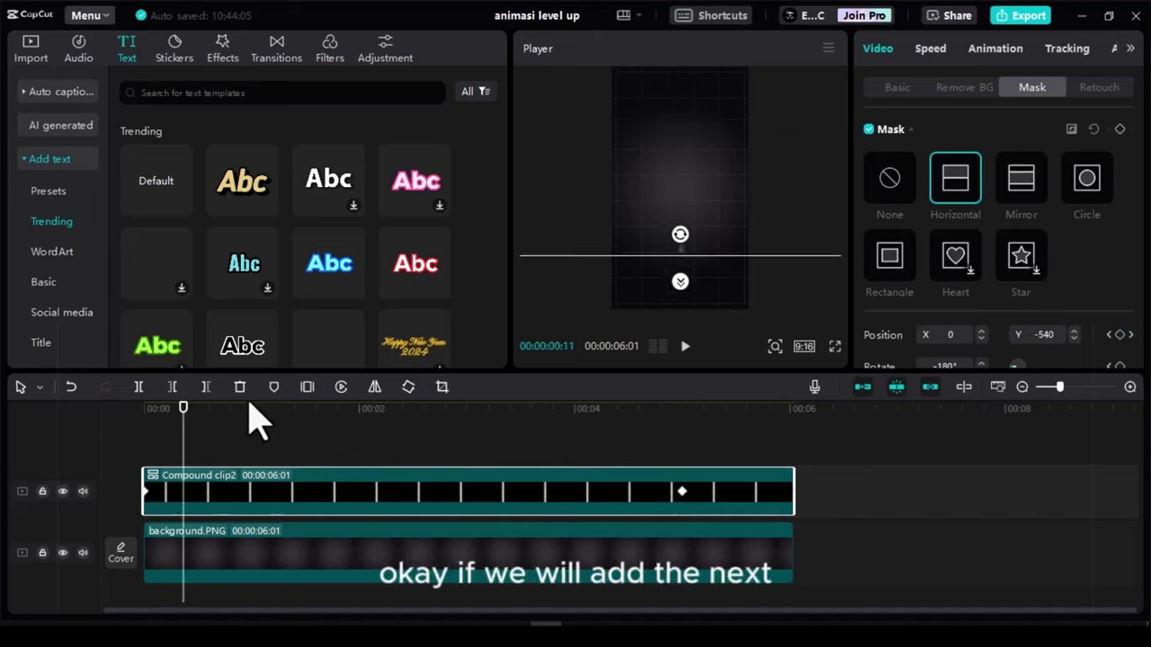
# - Add a default text clip above the compound clip, starting at 00:00:01:00 and extending to the end of the background clip
pyautogui.click(430, 448)
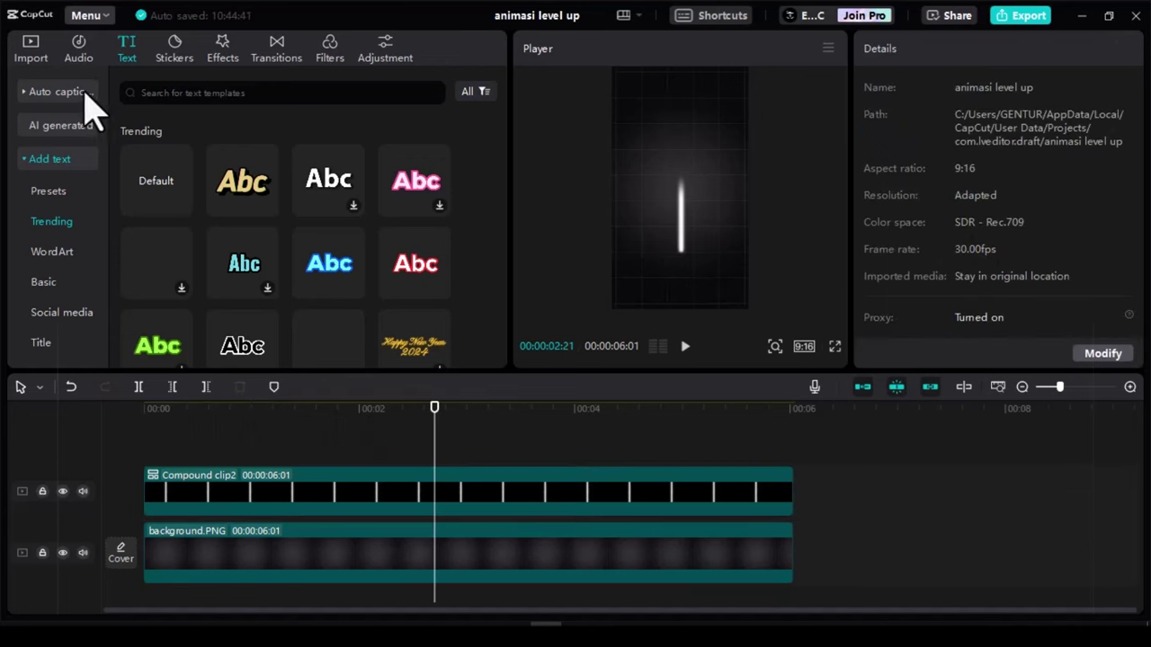
pyautogui.click(181, 207)
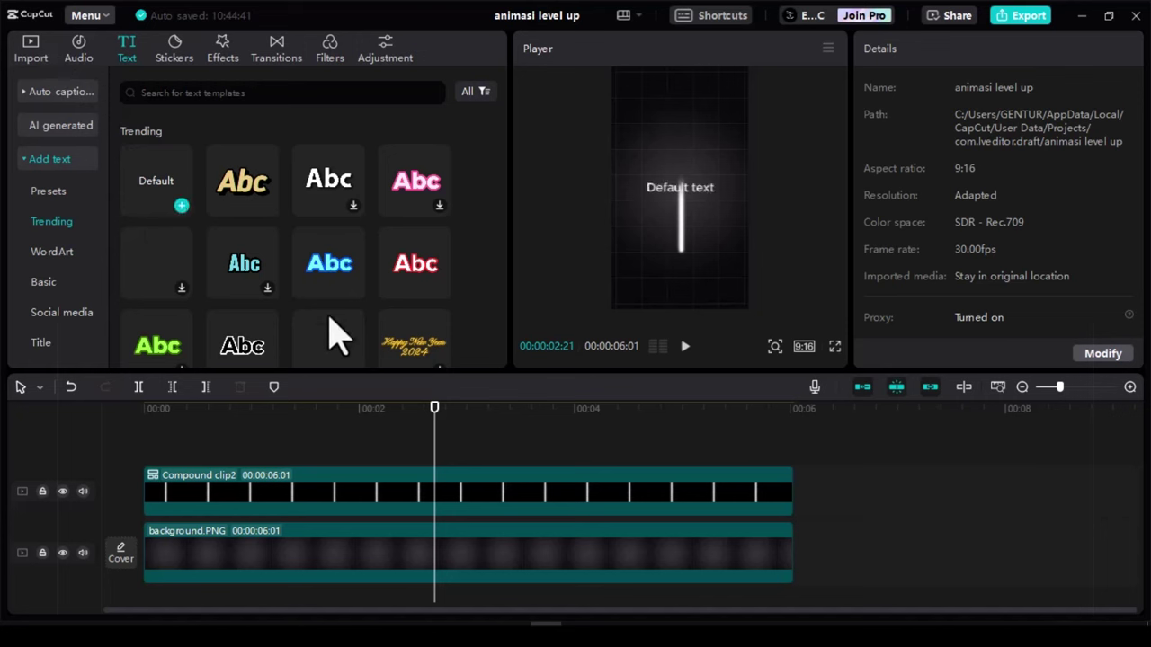
pyautogui.scroll(1, 378, 477)
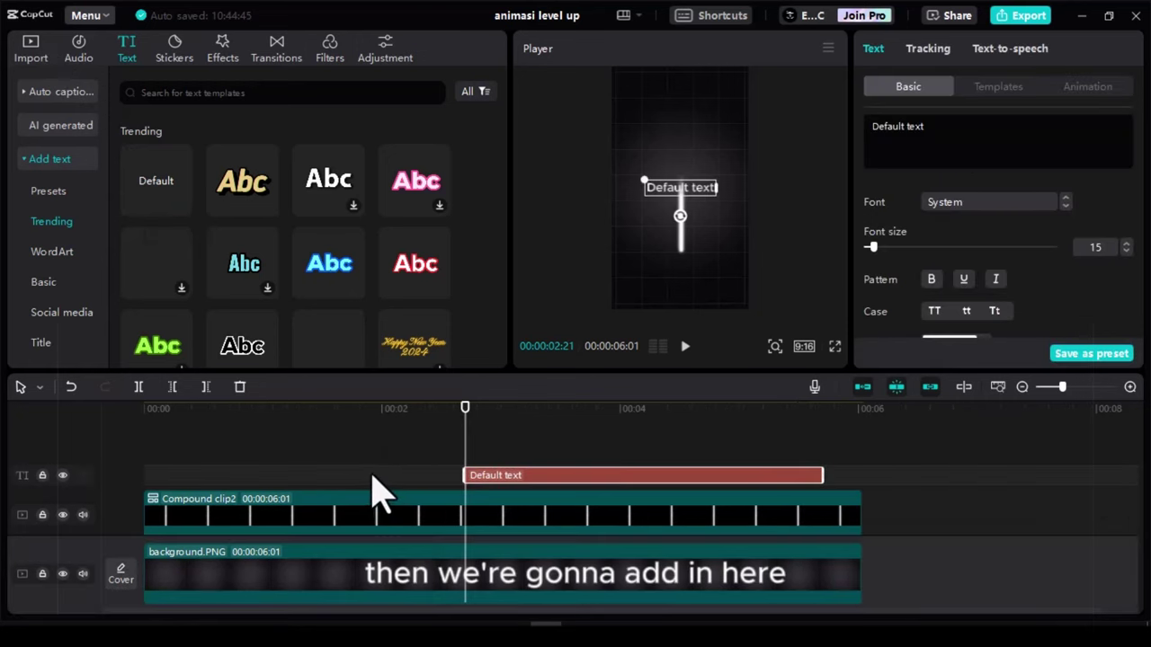
pyautogui.click(212, 430)
pyautogui.click(226, 416)
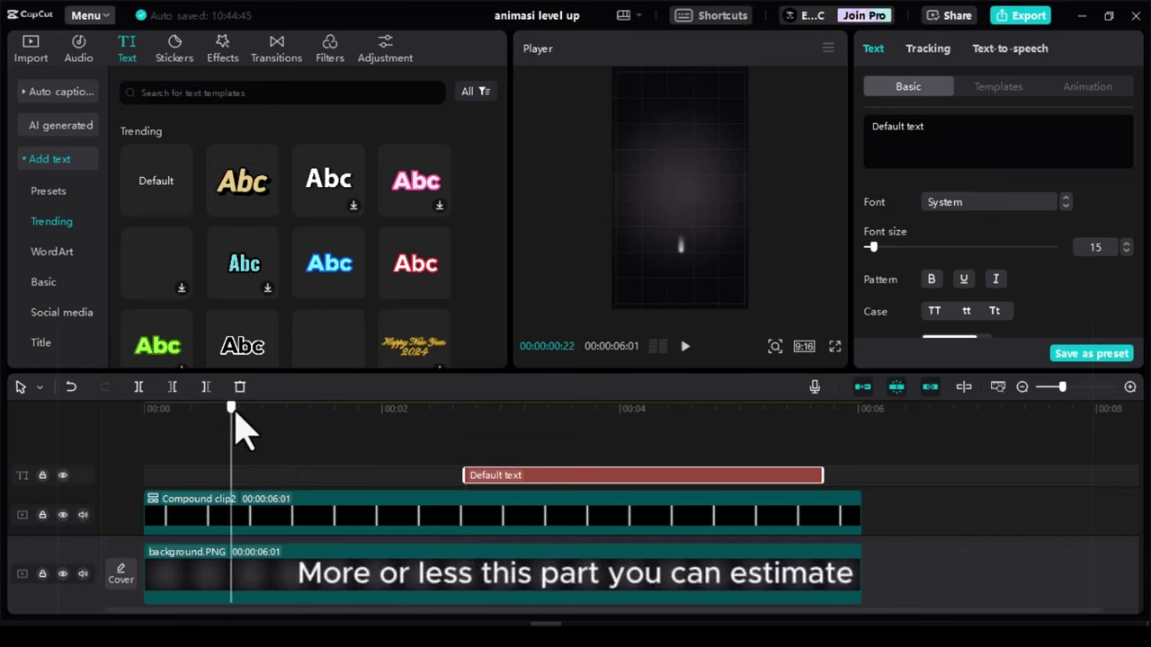
pyautogui.moveTo(234, 415); pyautogui.dragTo(262, 414)
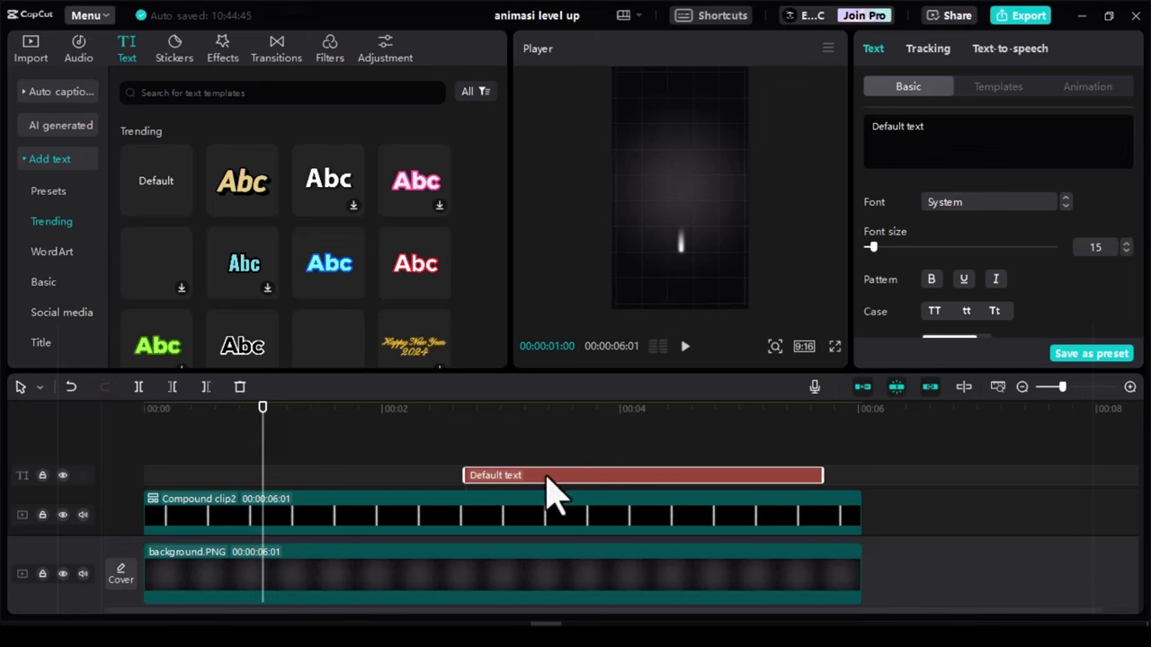
pyautogui.moveTo(546, 478); pyautogui.dragTo(344, 478)
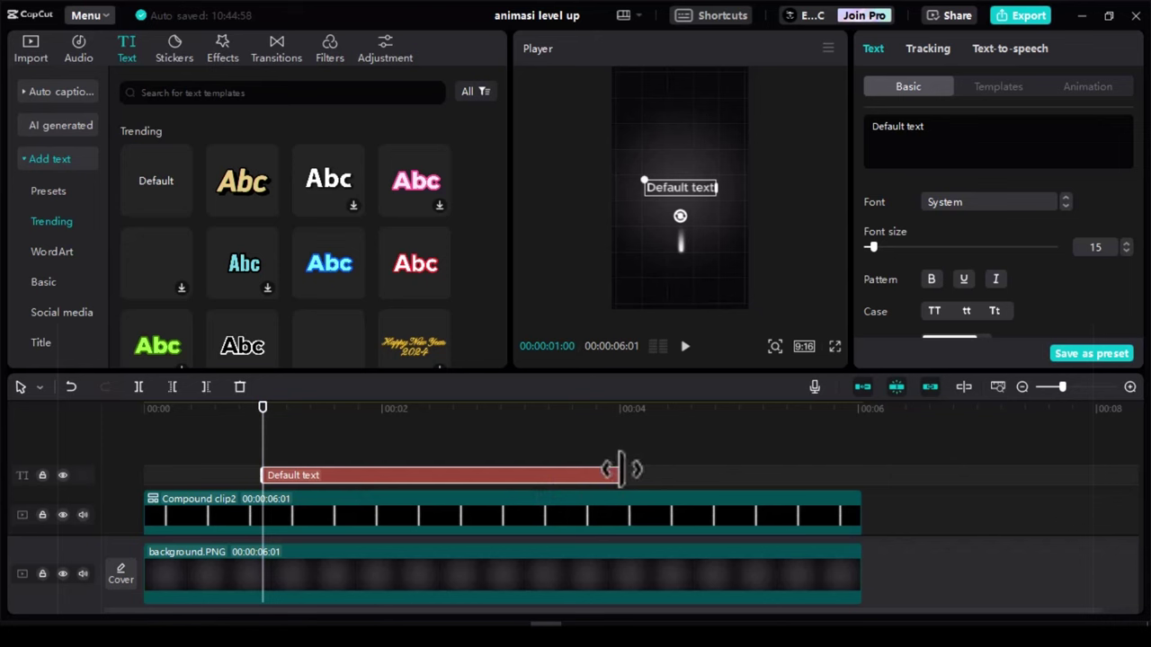
pyautogui.moveTo(621, 469); pyautogui.dragTo(859, 484)
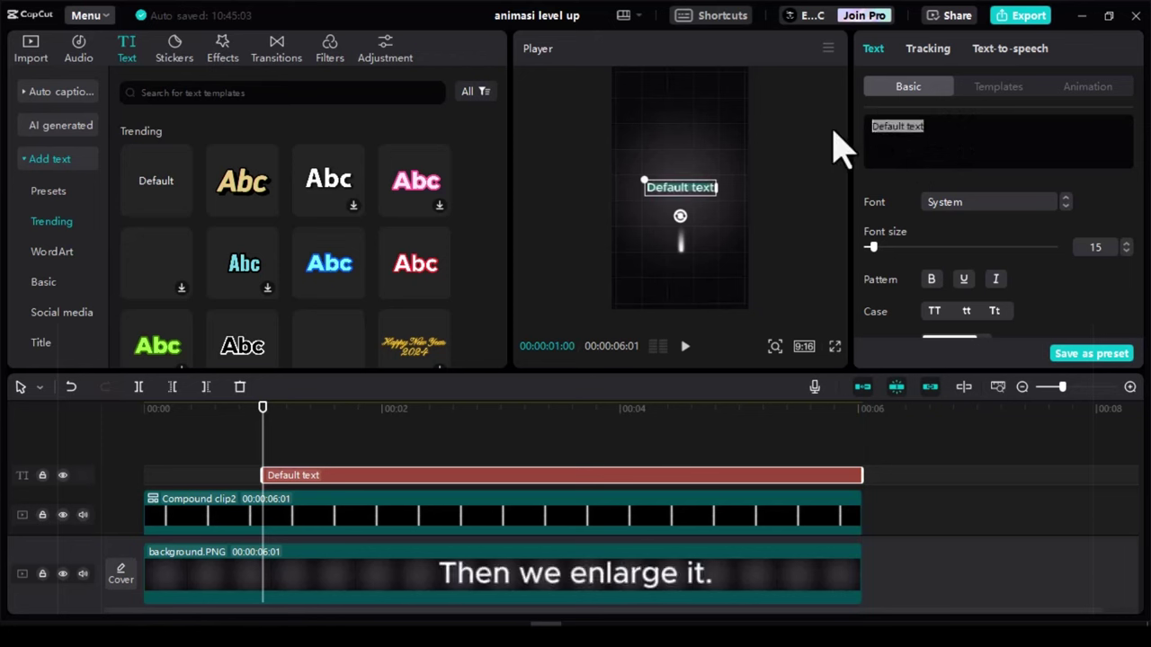
# - Replace the new clip's default text with a single period and set its font size to 128
pyautogui.write('.')
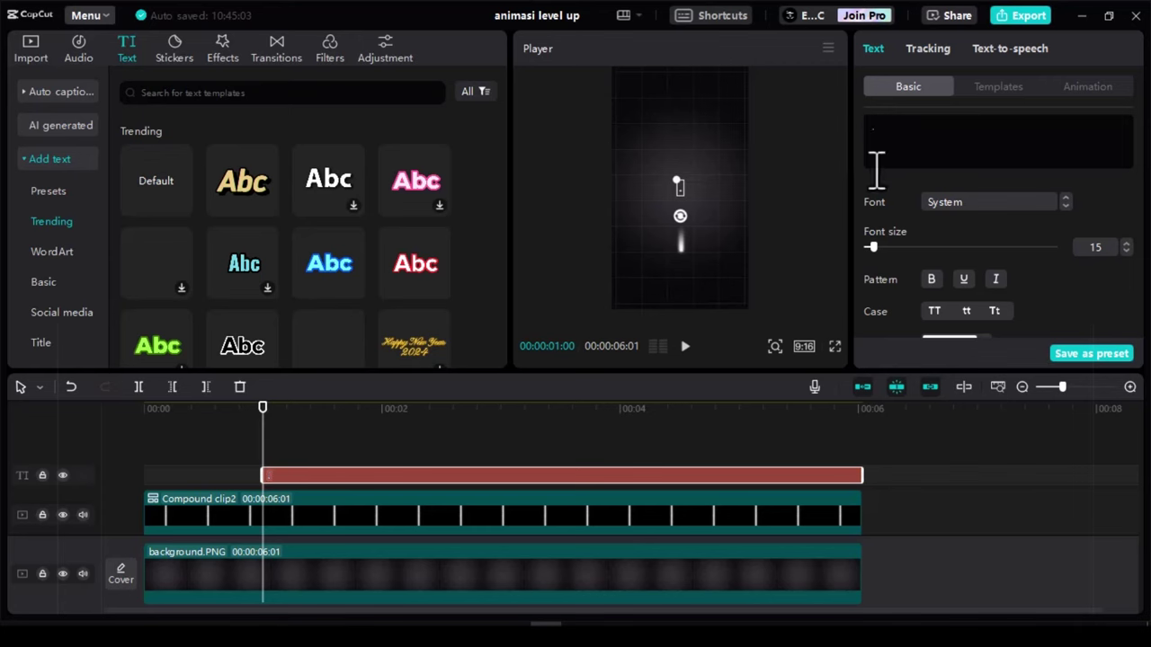
pyautogui.moveTo(877, 246); pyautogui.dragTo(946, 250)
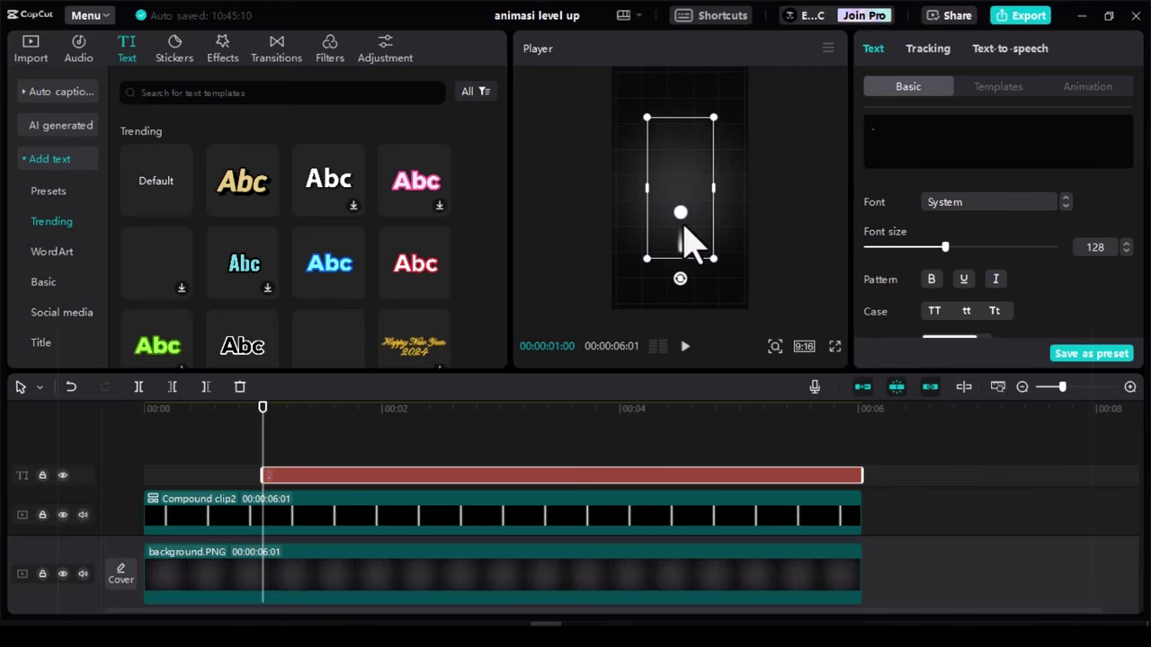
# - Position the dot over the tip of the revealed line and reduce its font size to 111
pyautogui.moveTo(678, 225); pyautogui.dragTo(689, 240)
pyautogui.hotkey('ctrl', 'f')
pyautogui.hotkey('ctrl', 'f')
pyautogui.moveTo(945, 248); pyautogui.dragTo(936, 248)
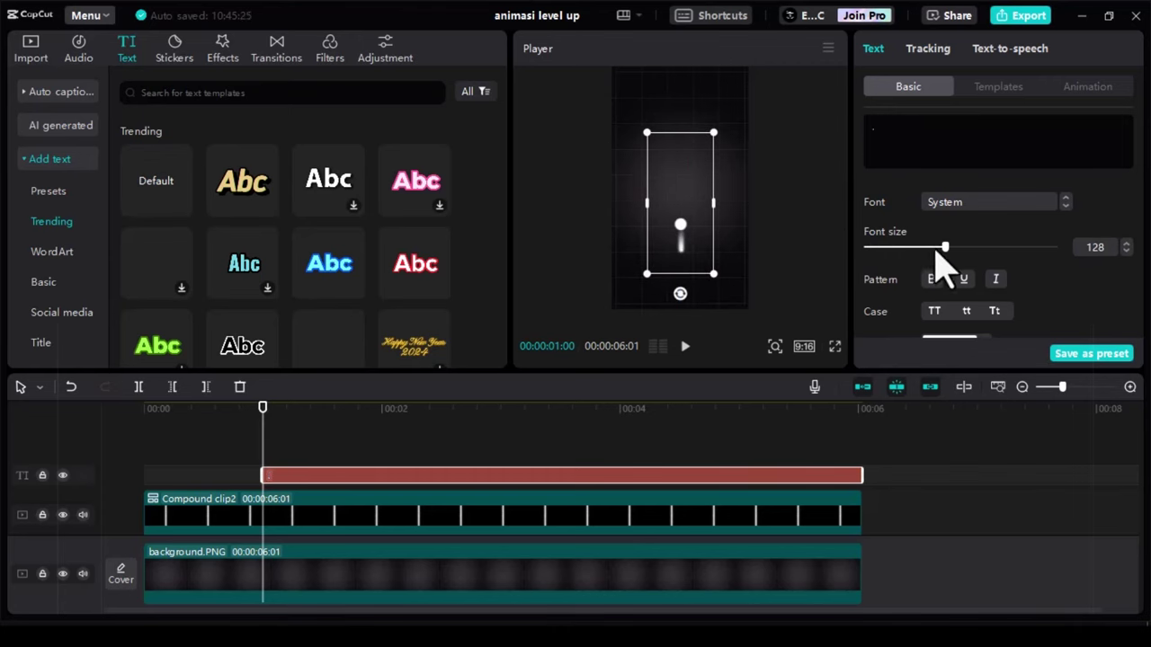
pyautogui.hotkey('ctrl', 'f')
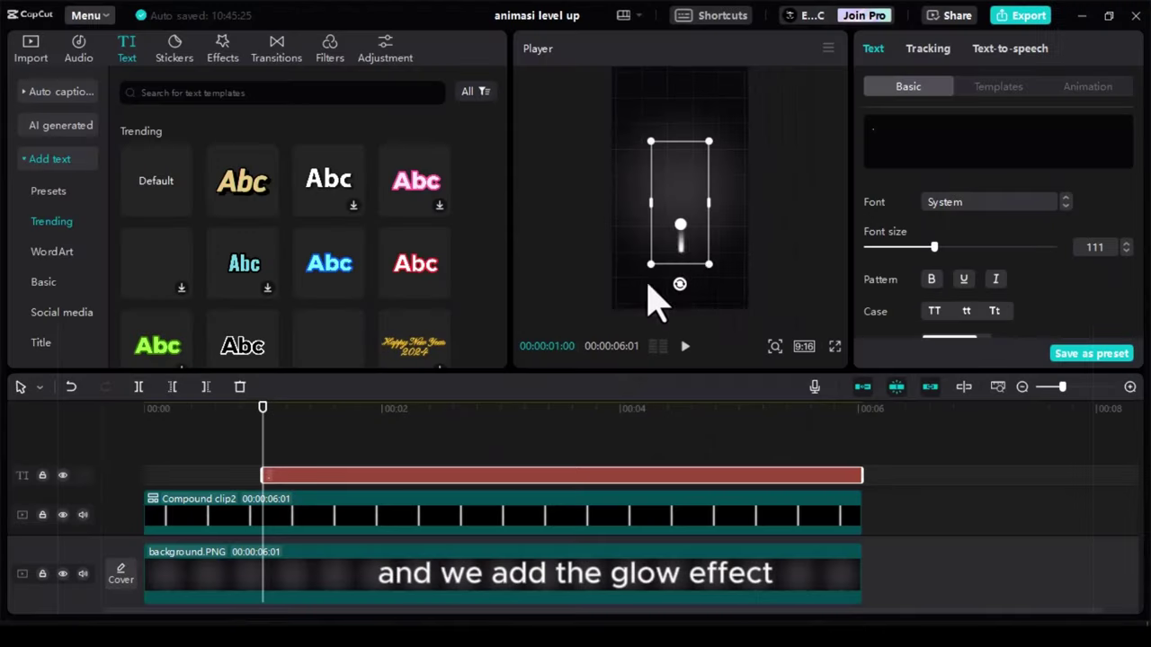
pyautogui.moveTo(695, 257); pyautogui.dragTo(694, 258)
# - Apply the second, non-Pro glow style to the dot and check it at full-screen size
pyautogui.scroll(-10, 1028, 282)
pyautogui.click(961, 330)
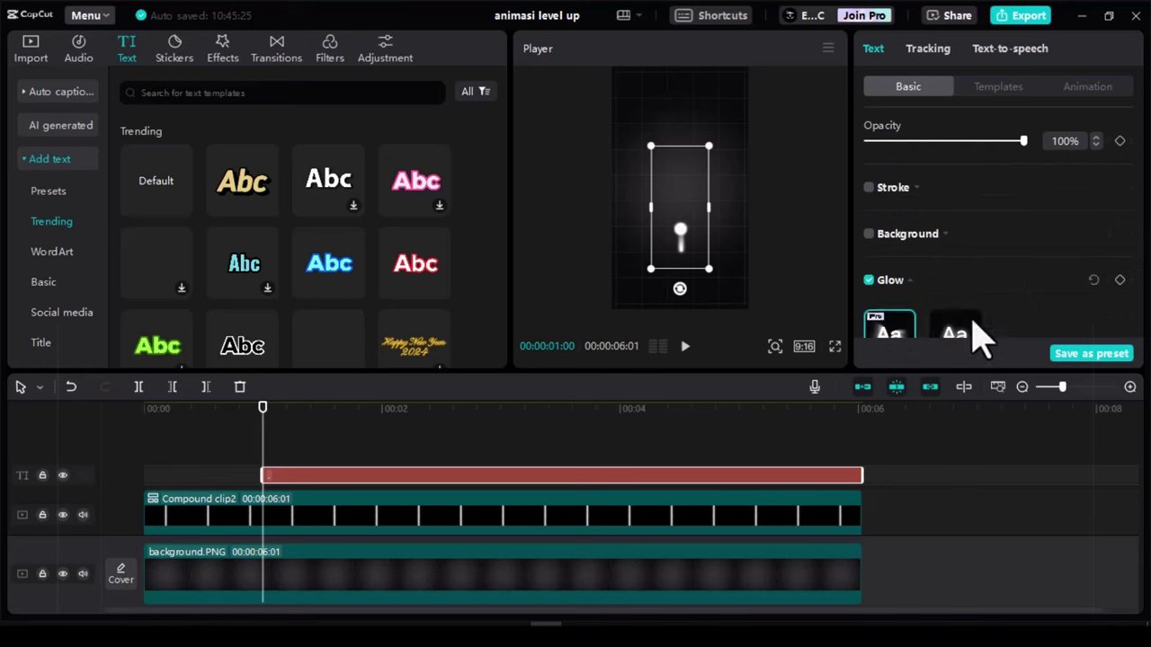
pyautogui.click(366, 459)
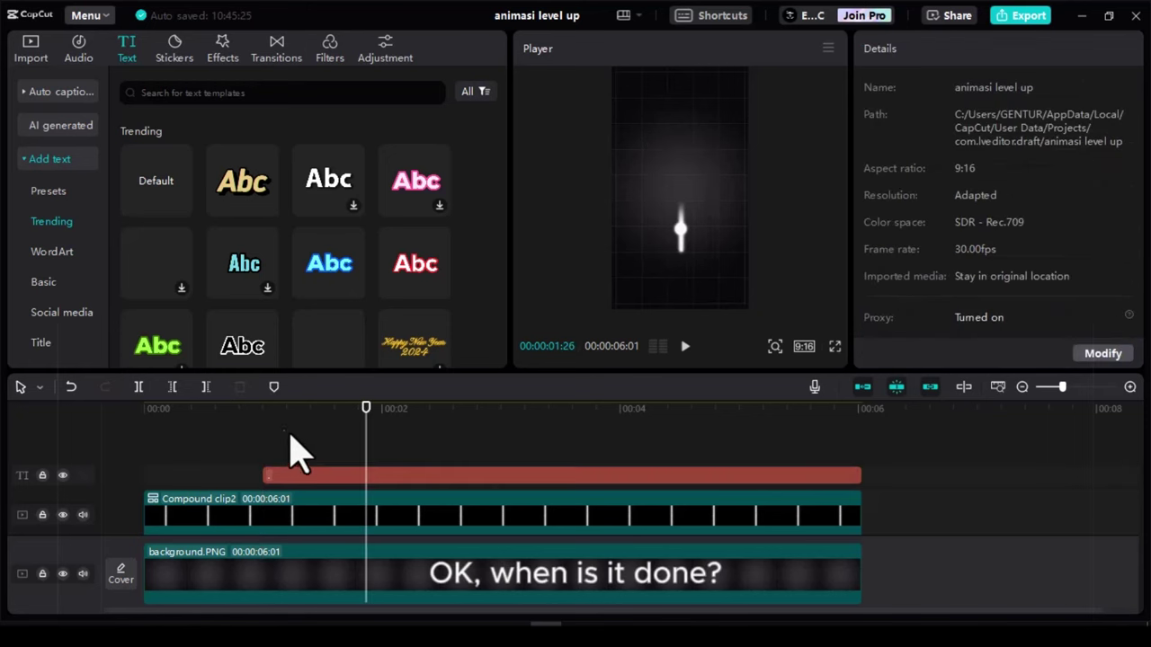
pyautogui.click(264, 418)
pyautogui.hotkey('ctrl', 'shift', 'f')
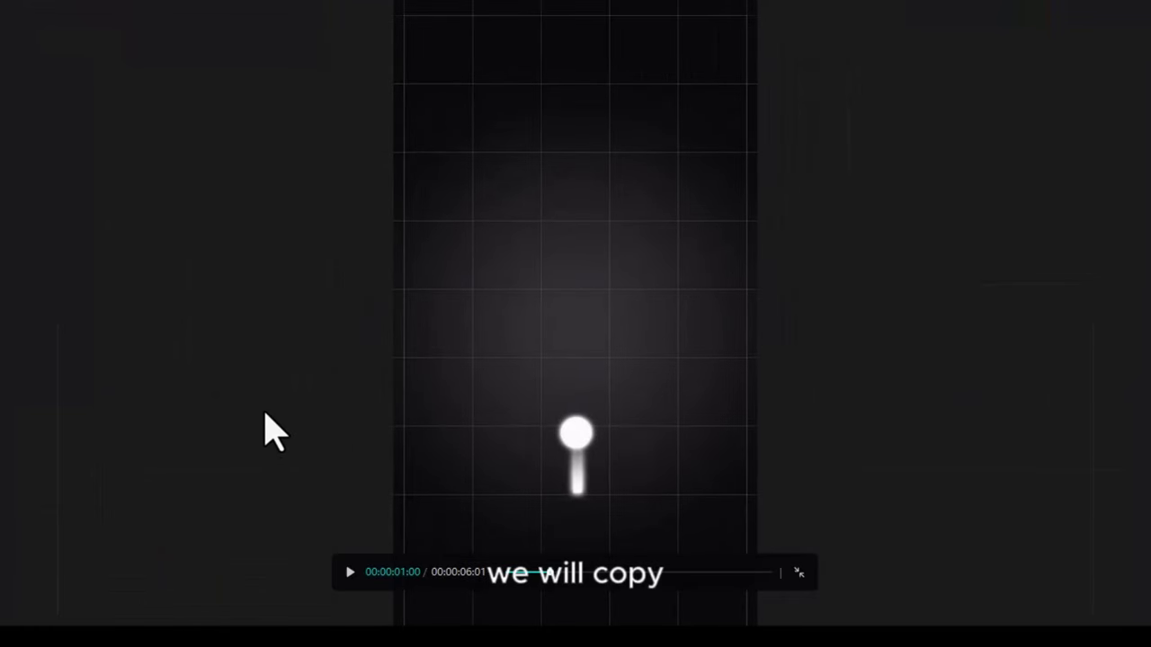
pyautogui.press('Escape')
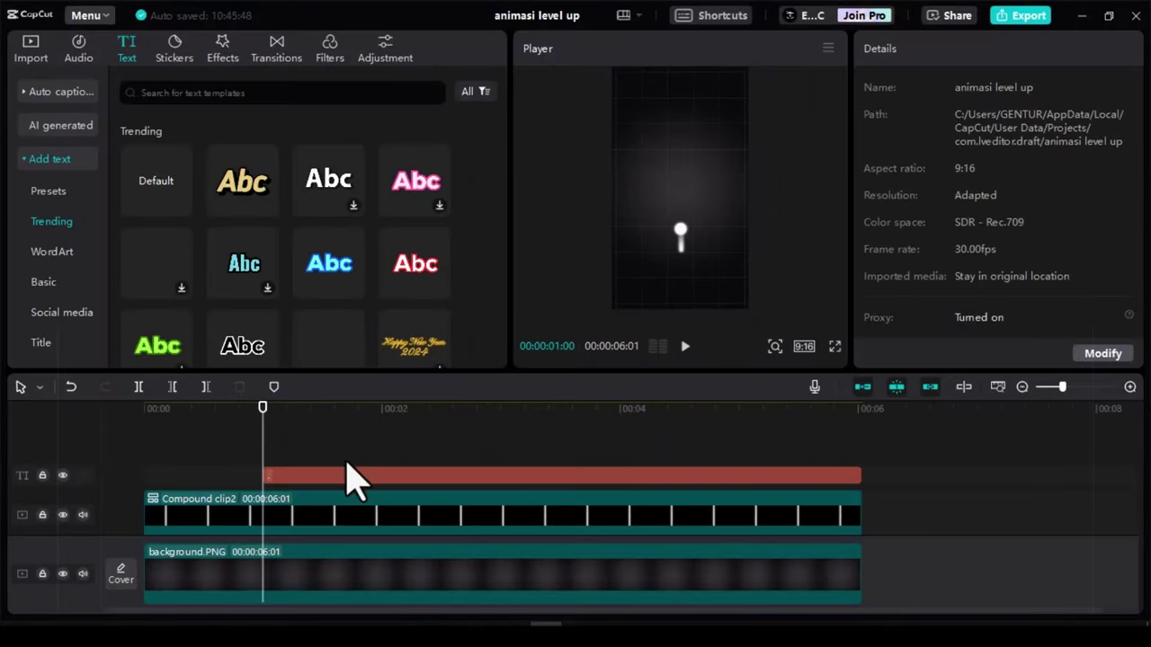
# - Duplicate the dot clip to start at 00:00:02:05 and place its dot higher along the line
pyautogui.moveTo(348, 465); pyautogui.dragTo(498, 452)
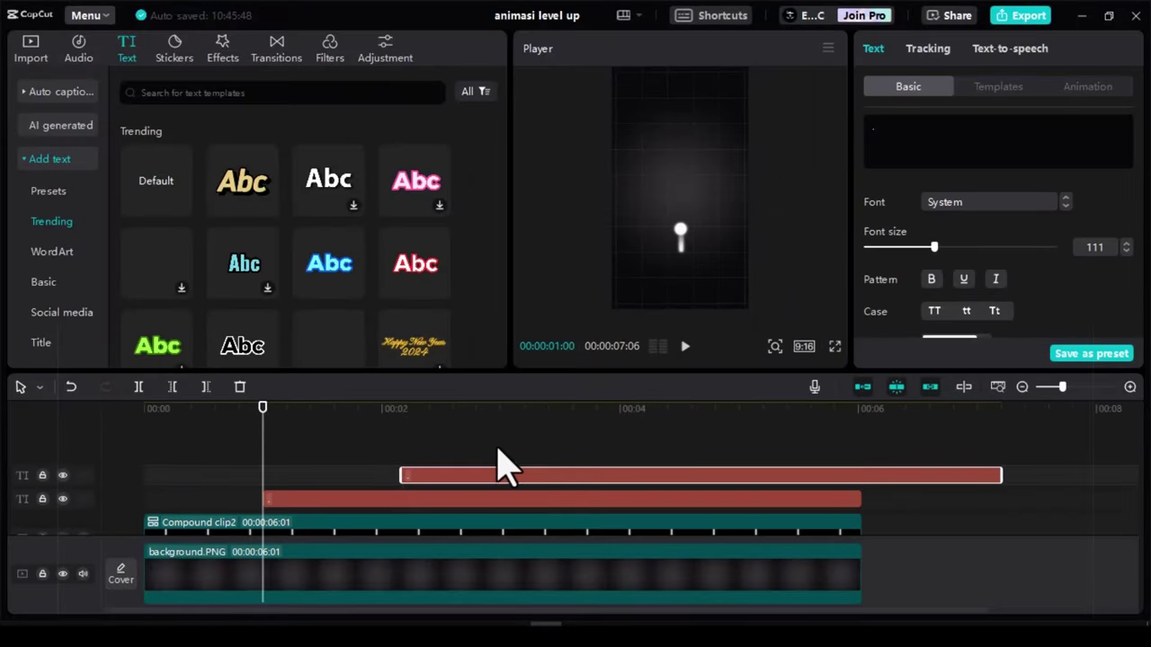
pyautogui.click(402, 412)
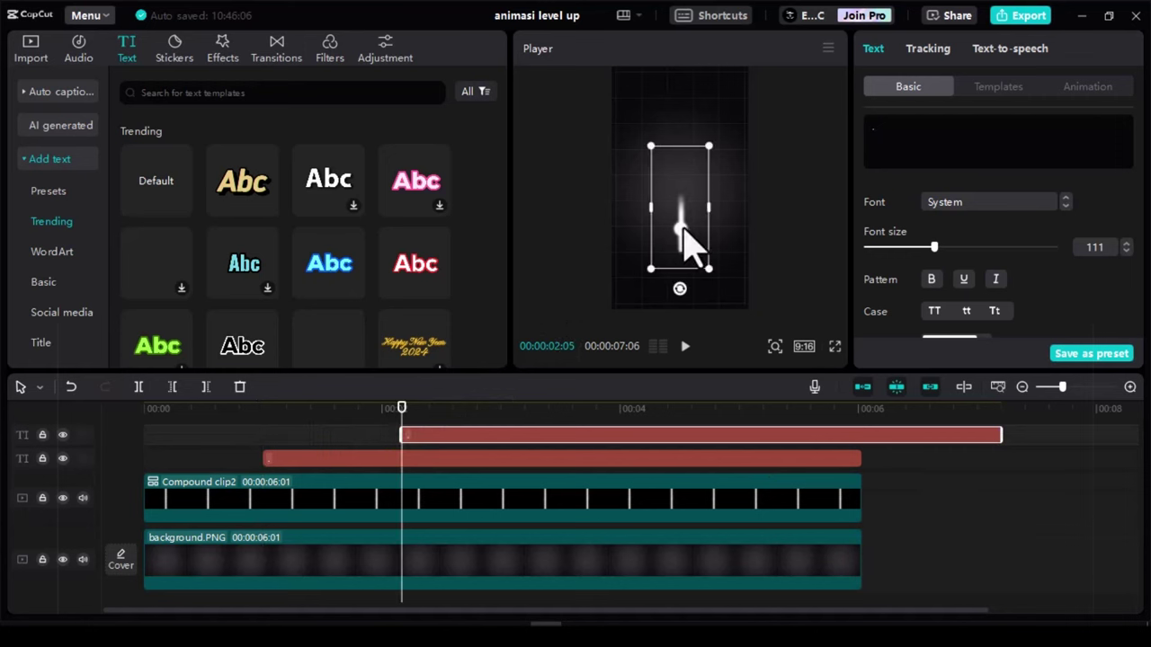
pyautogui.moveTo(682, 227); pyautogui.dragTo(684, 200)
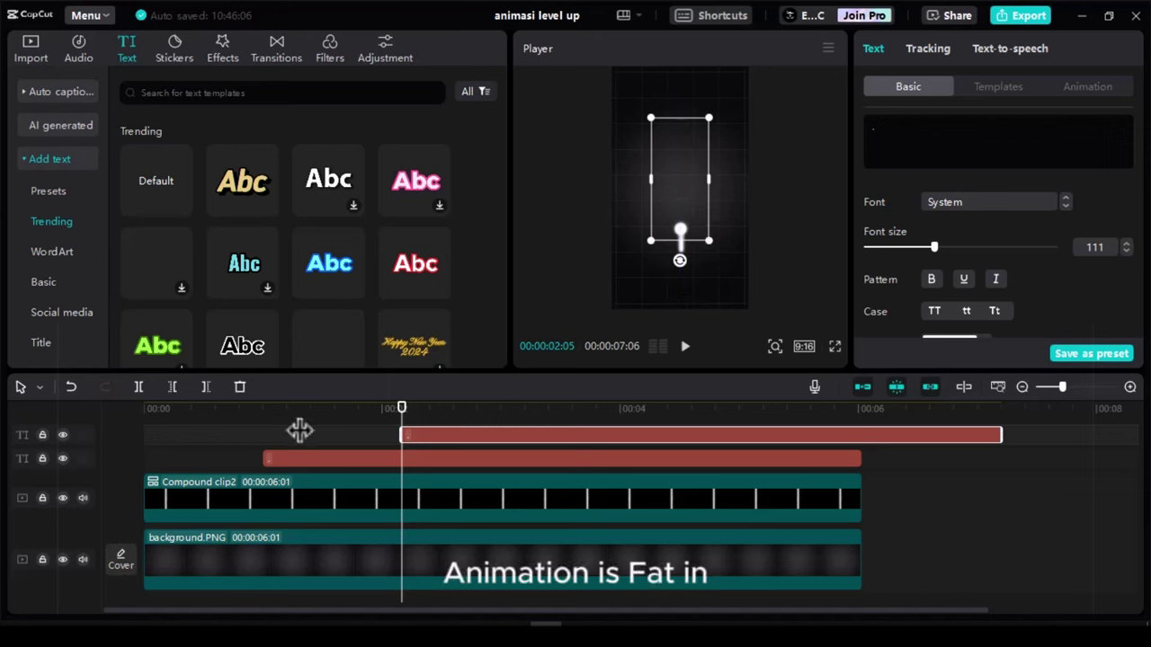
# - Apply the Fade In entrance animation with a 0.2s duration to both dot clips
pyautogui.click(291, 433)
pyautogui.click(324, 460)
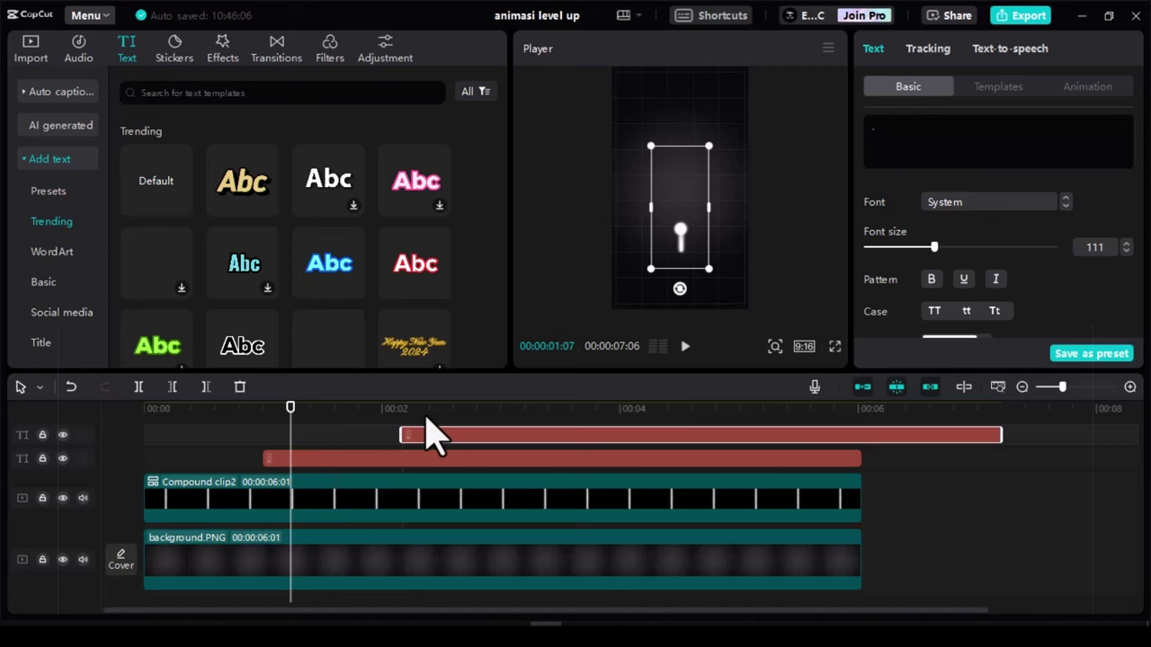
pyautogui.click(1087, 87)
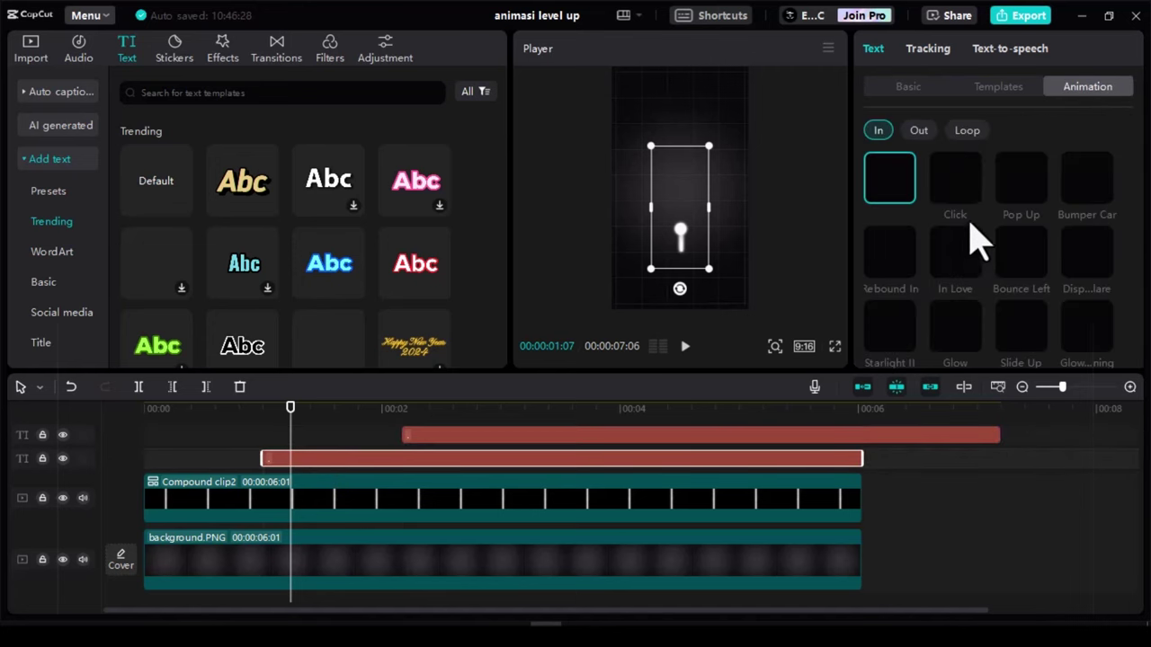
pyautogui.scroll(-3, 994, 239)
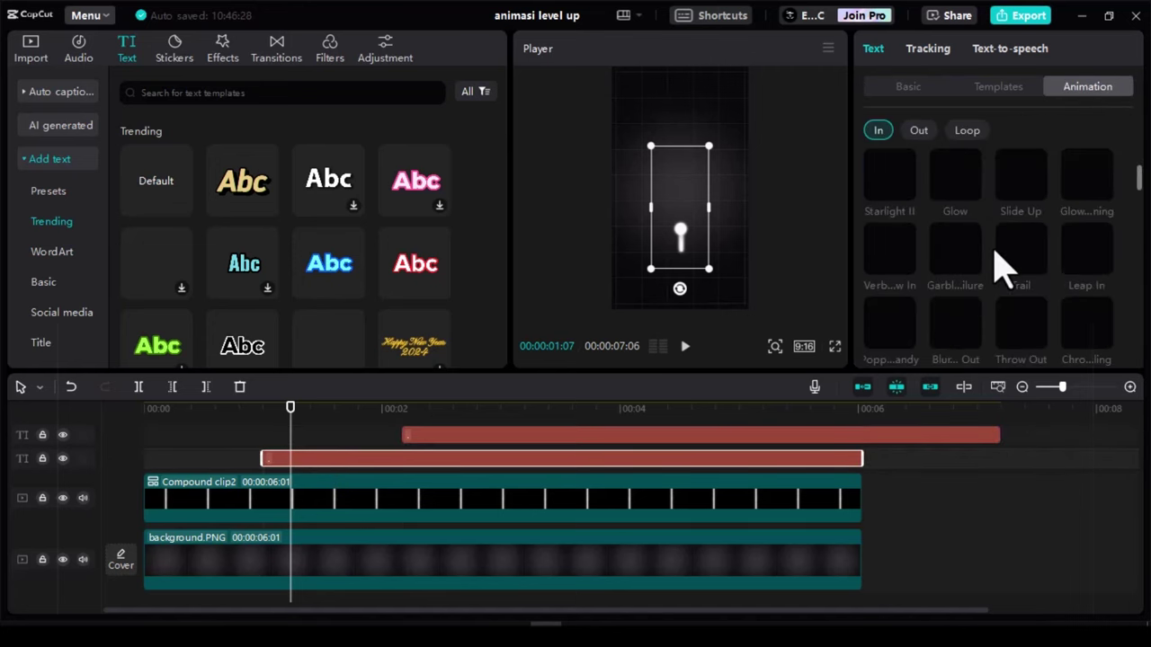
pyautogui.scroll(-1, 1002, 267)
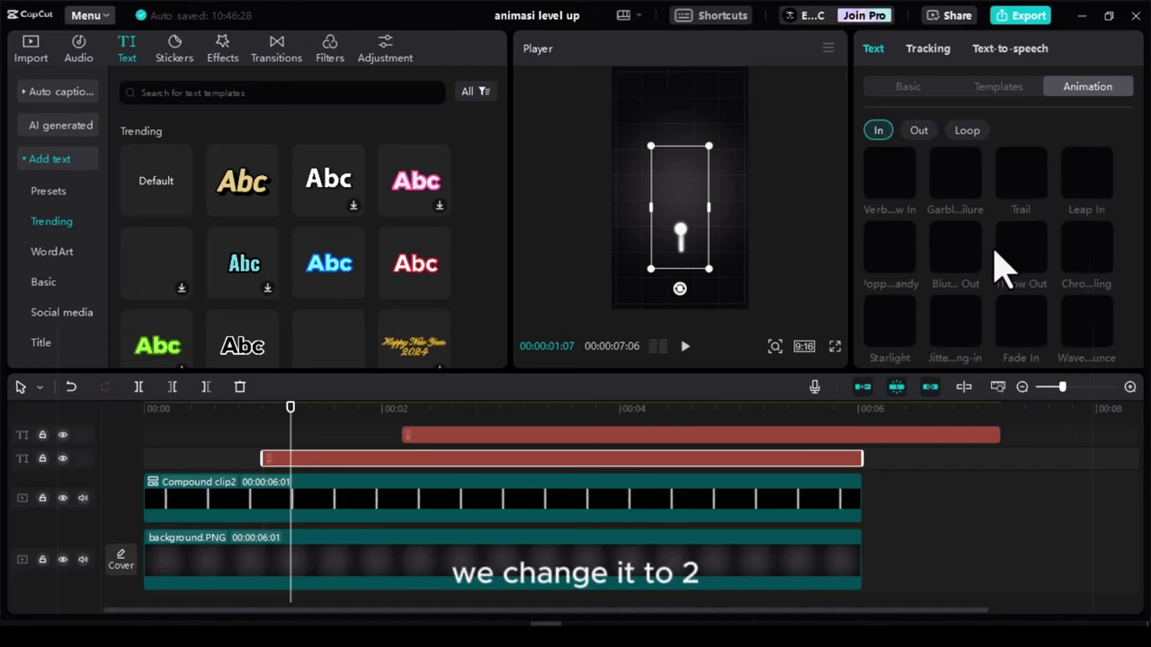
pyautogui.click(1024, 344)
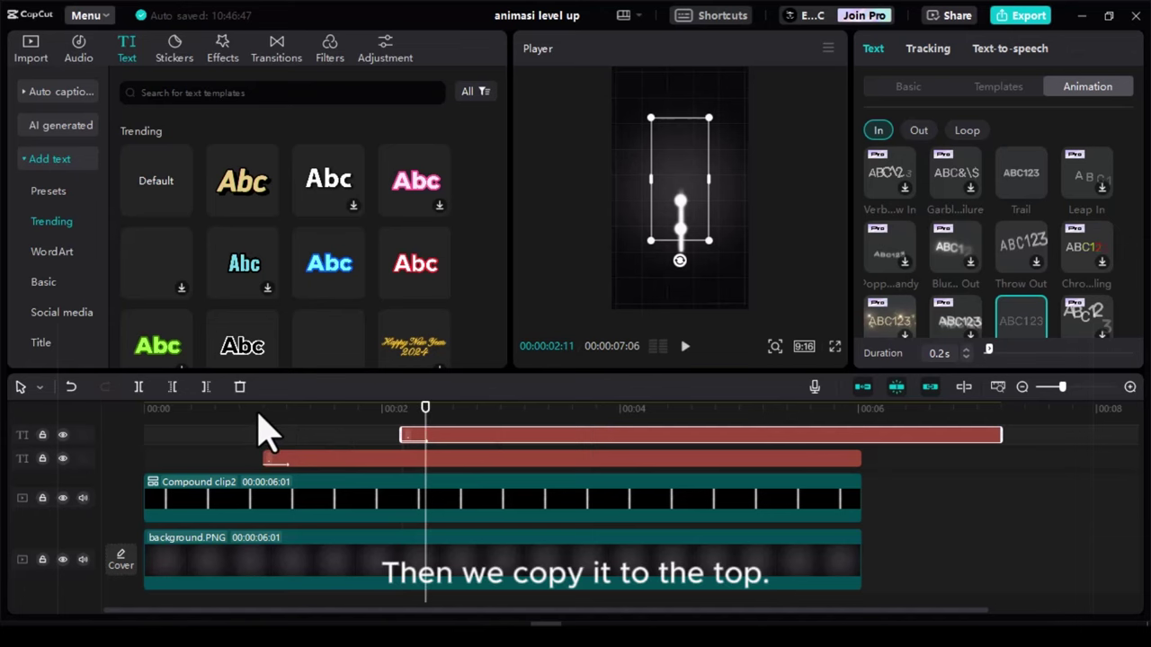
# - Add two more copies of the animated dot clip at 00:00:03:05 and 00:00:04:17, placing each dot progressively higher on the line
pyautogui.hotkey('ctrl', 'c')
pyautogui.hotkey('ctrl', 'v')
pyautogui.moveTo(689, 462); pyautogui.dragTo(779, 462)
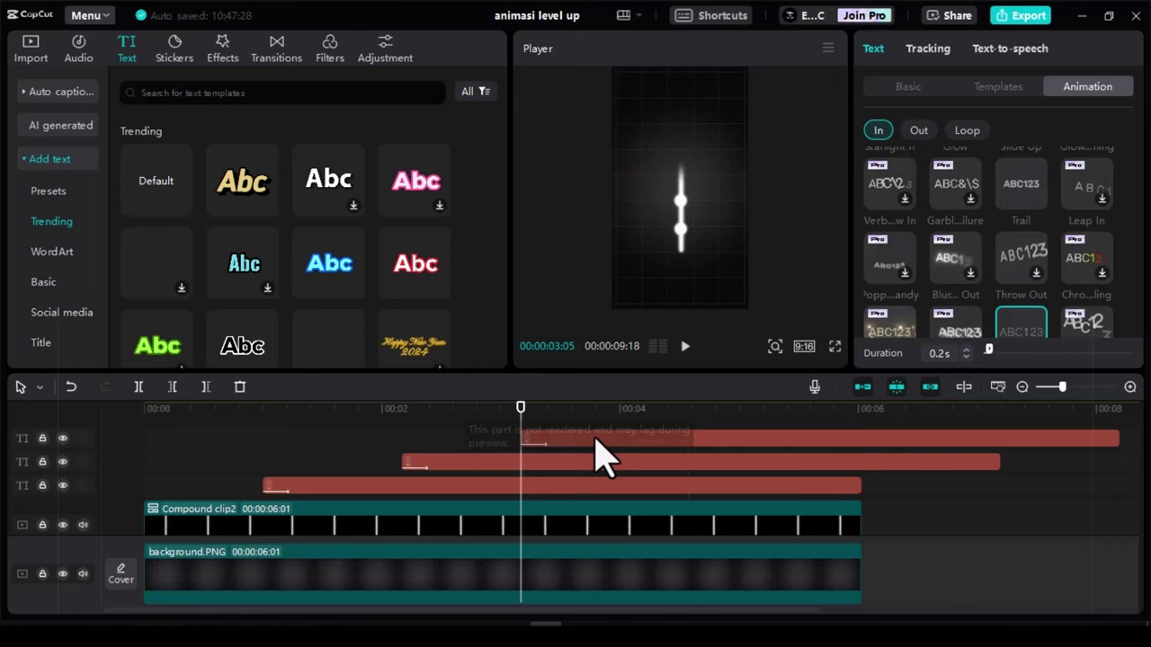
pyautogui.click(691, 193)
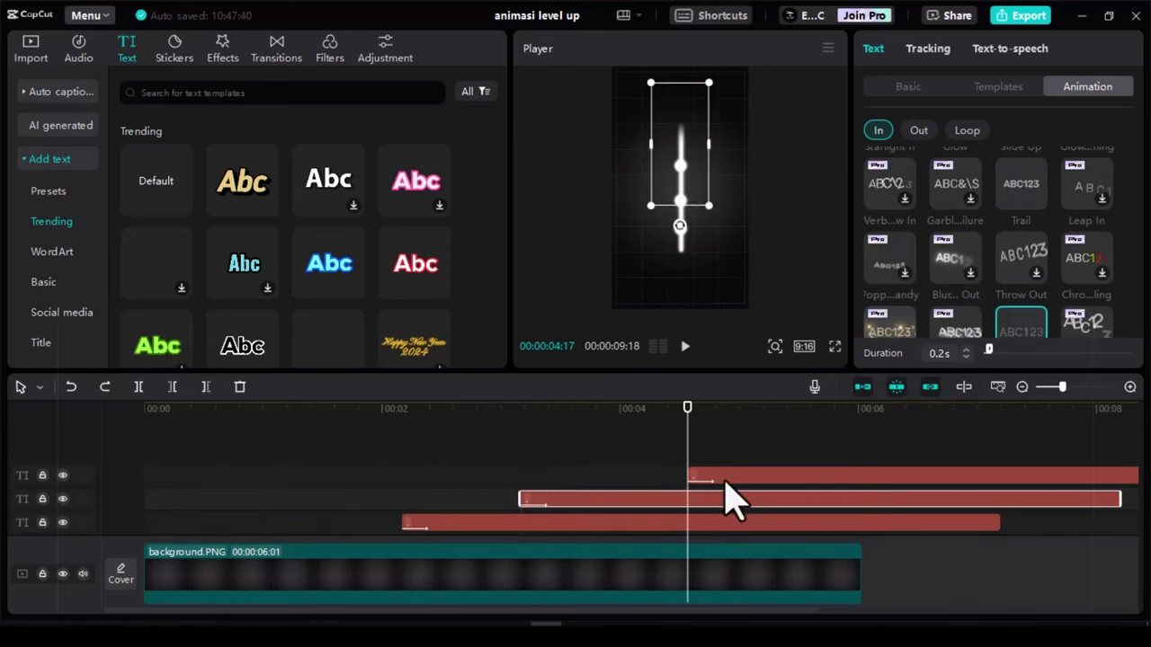
pyautogui.click(720, 477)
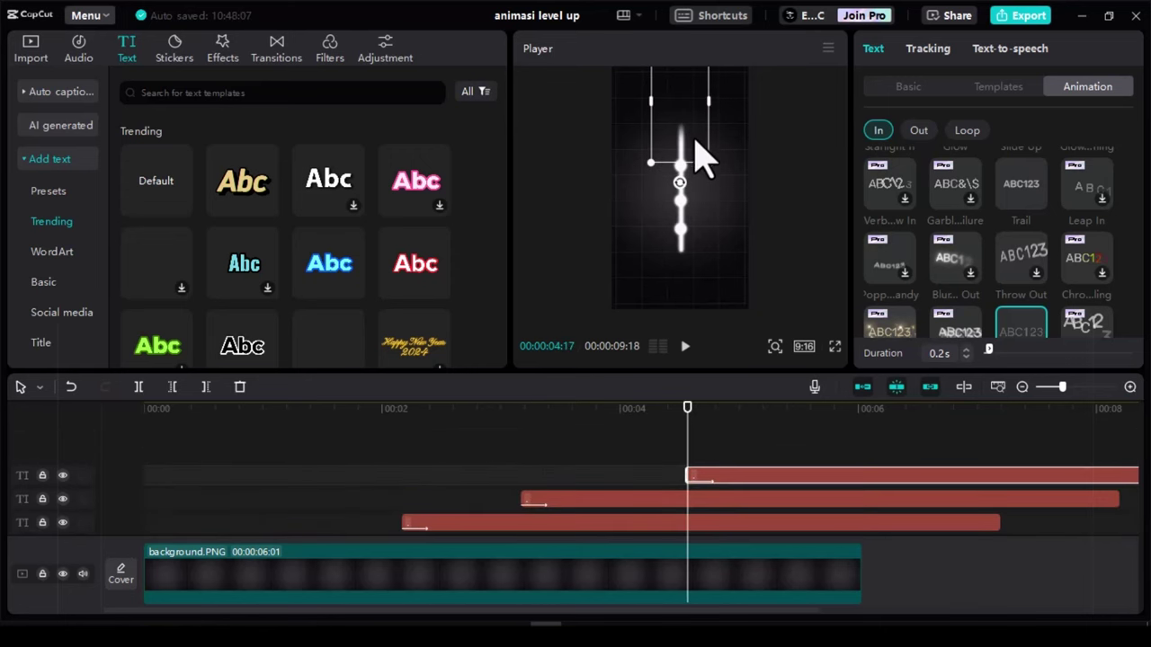
# - Review the timeline up to 00:00:05:01 to check how the dots appear along the line
pyautogui.press('space')
pyautogui.click(612, 464)
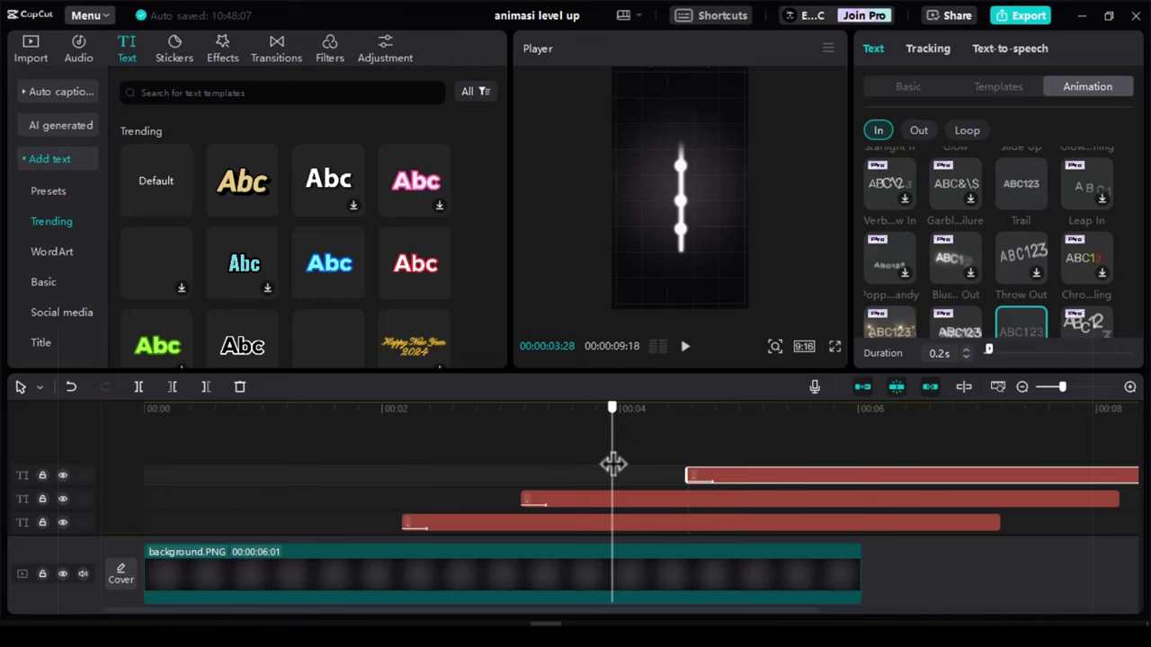
pyautogui.click(744, 430)
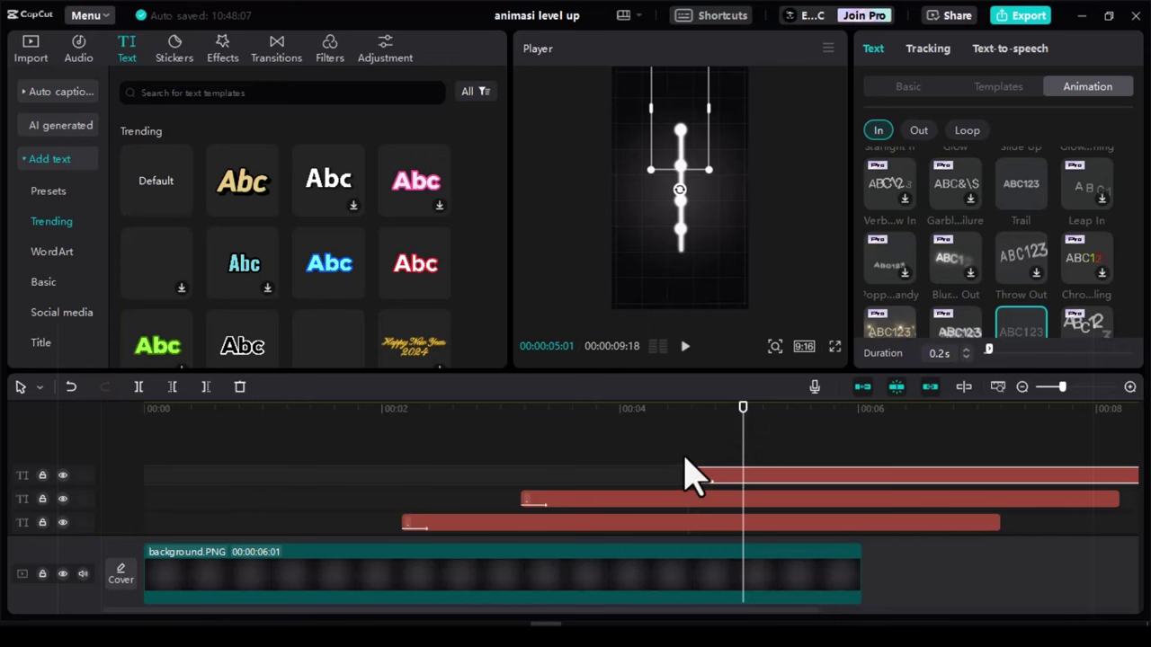
# - Add a default text clip at 00:00:01:00 directly above the first dot clip, and extend it to the end of the background clip
pyautogui.scroll(-4, 685, 458)
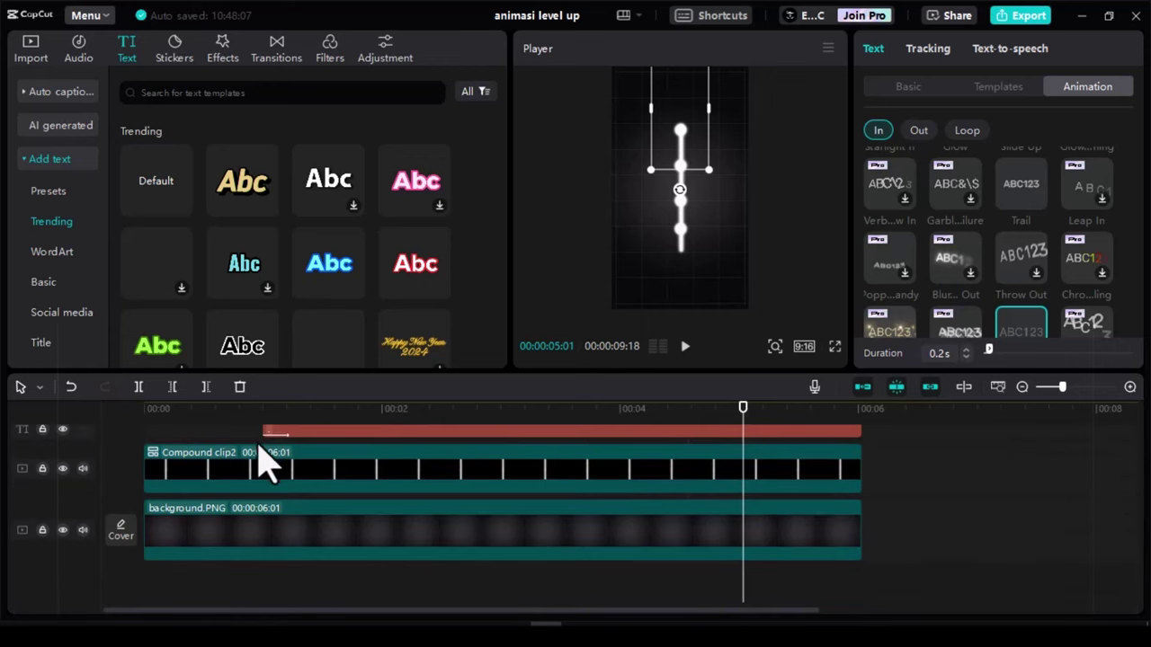
pyautogui.scroll(3, 268, 435)
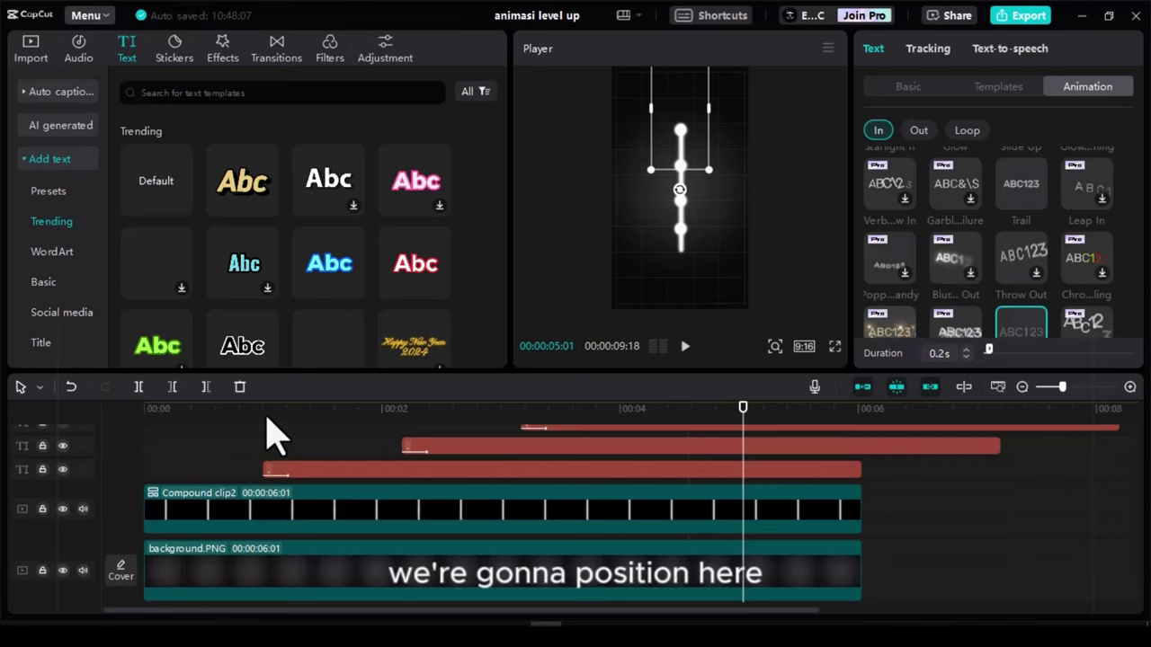
pyautogui.click(267, 421)
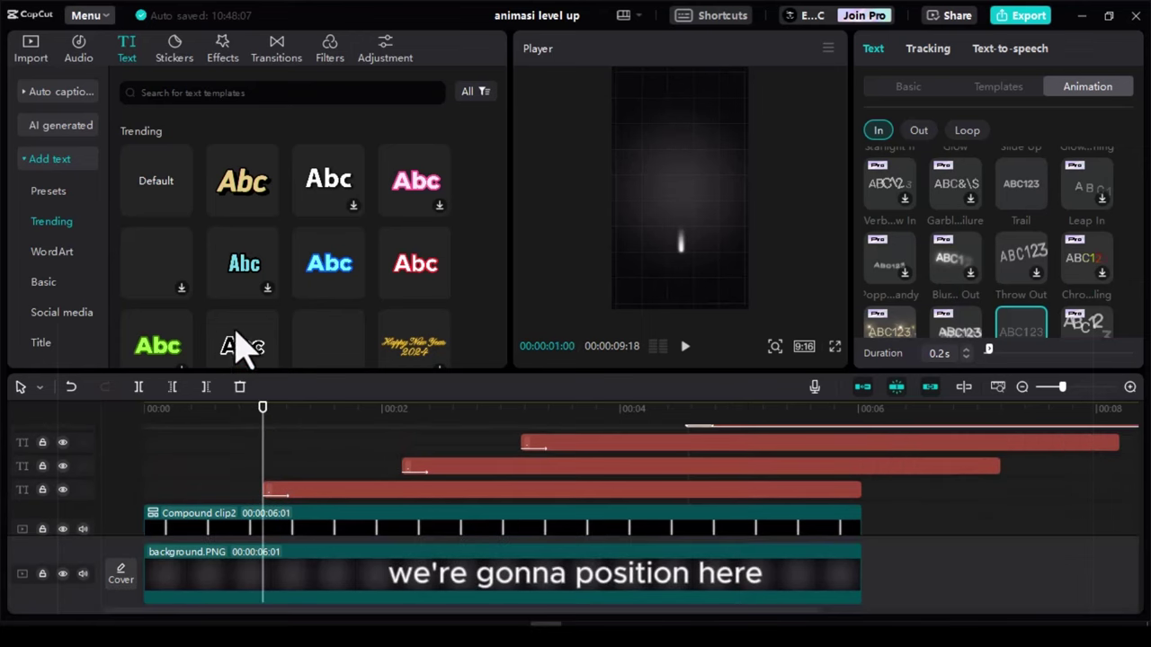
pyautogui.click(182, 207)
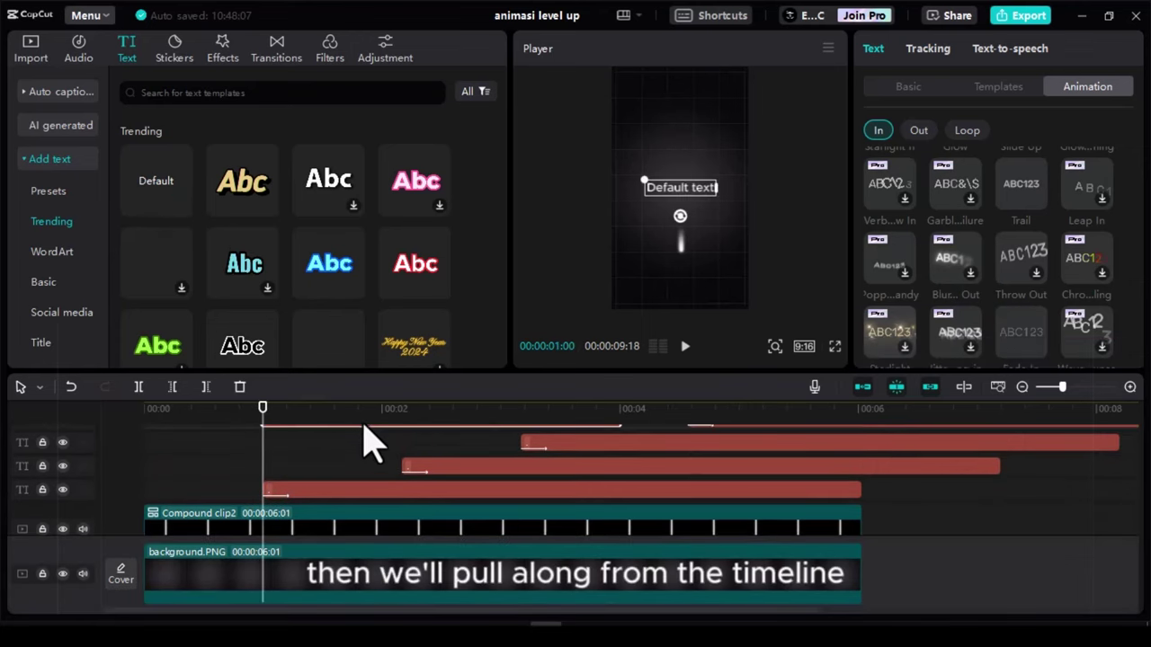
pyautogui.scroll(1, 369, 479)
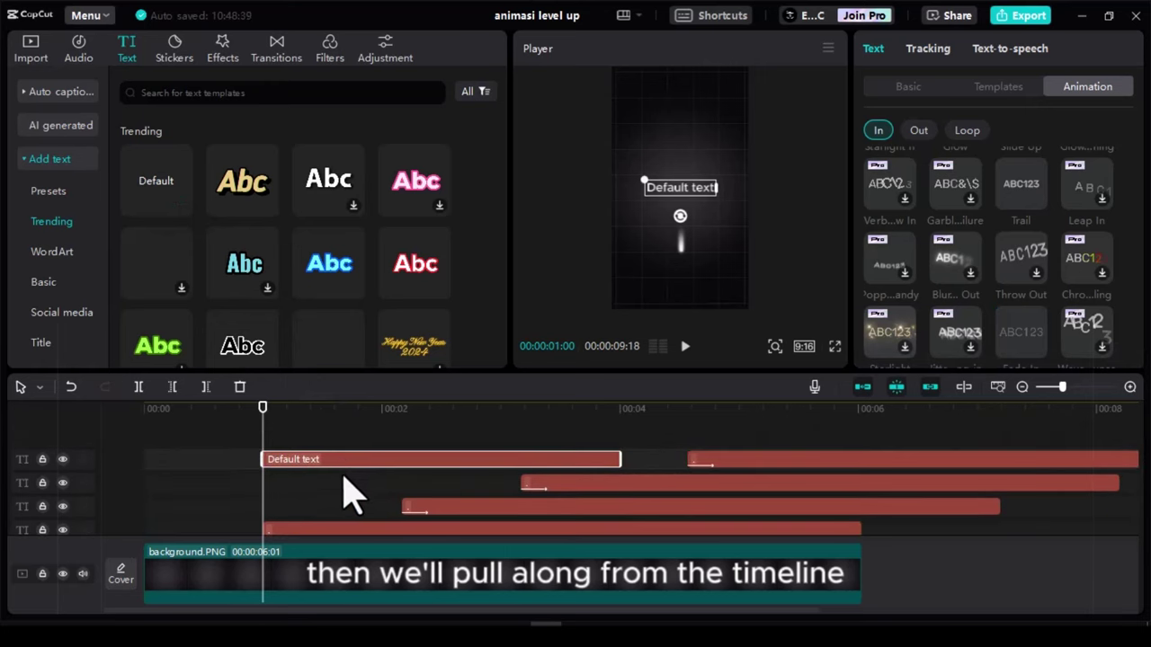
pyautogui.moveTo(346, 462); pyautogui.dragTo(342, 537)
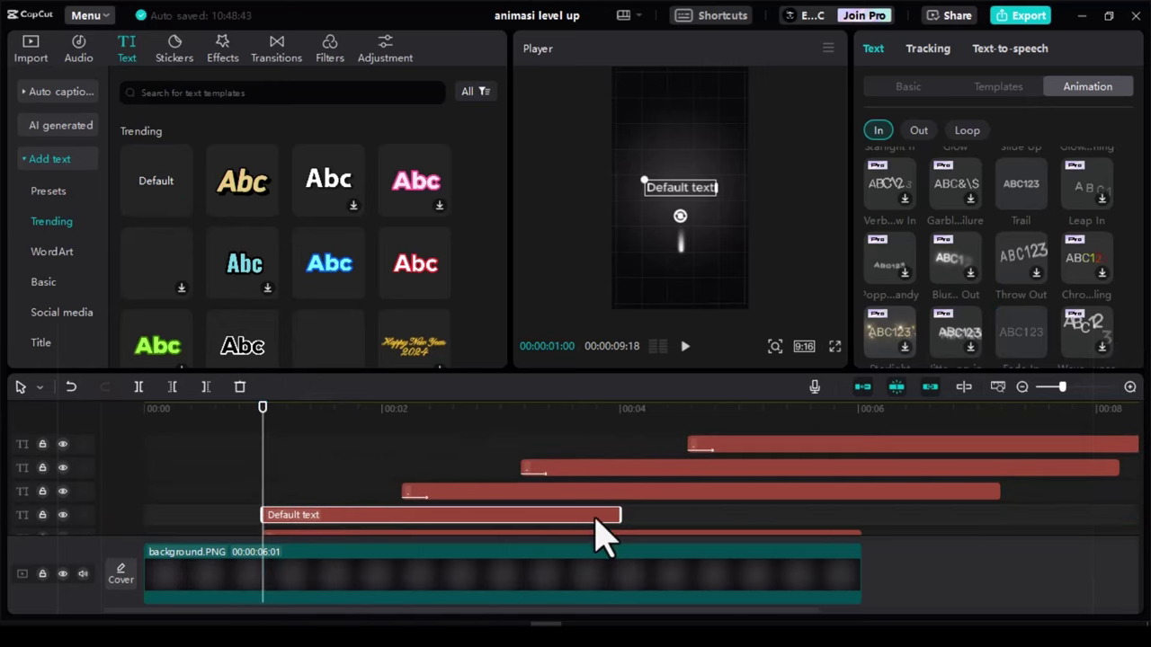
pyautogui.scroll(-2, 621, 515)
pyautogui.moveTo(620, 515); pyautogui.dragTo(702, 514)
# - Change the new clip's text to "wake up" and set its font to Onest-Blk
pyautogui.click(279, 413)
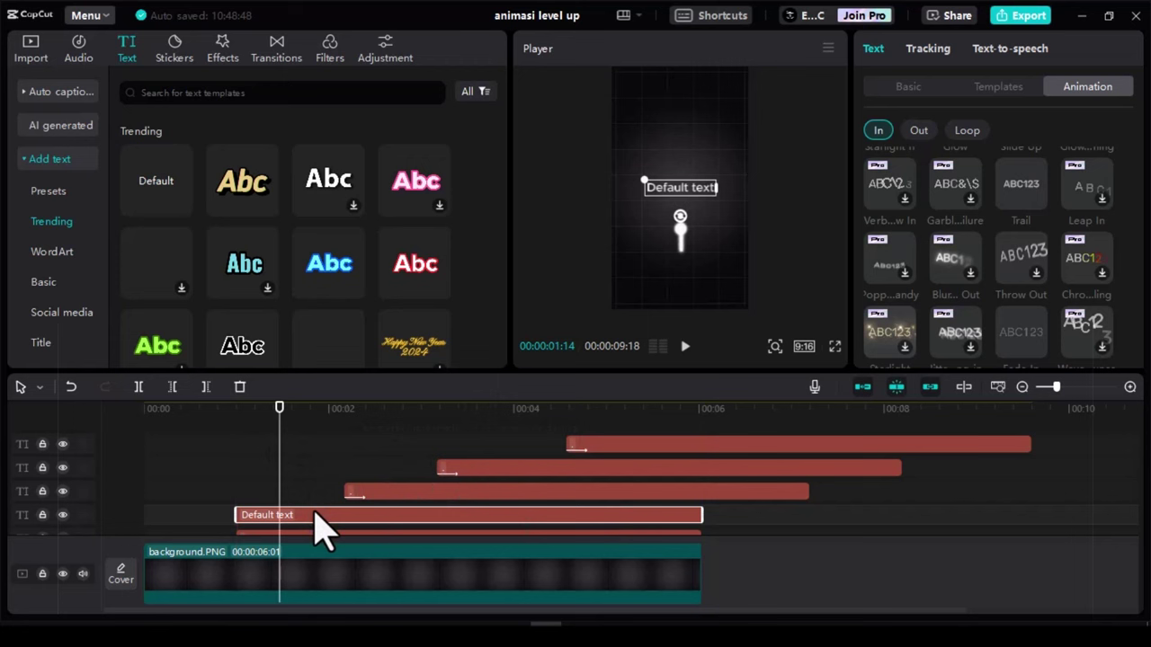
pyautogui.click(910, 88)
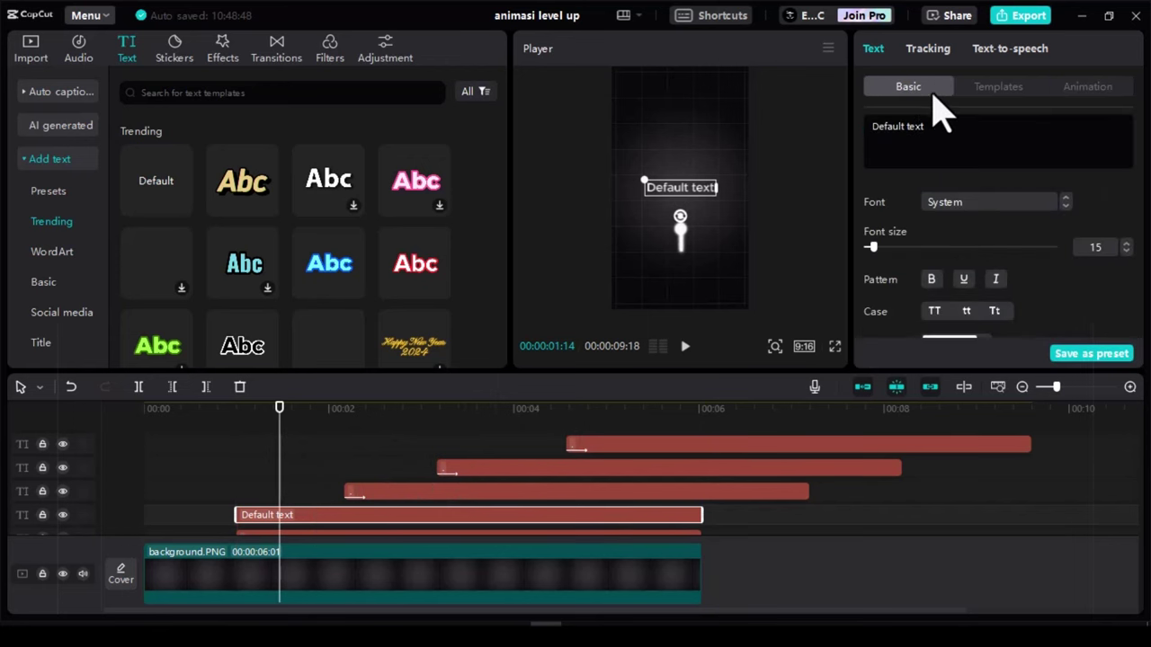
pyautogui.moveTo(944, 132); pyautogui.dragTo(841, 120)
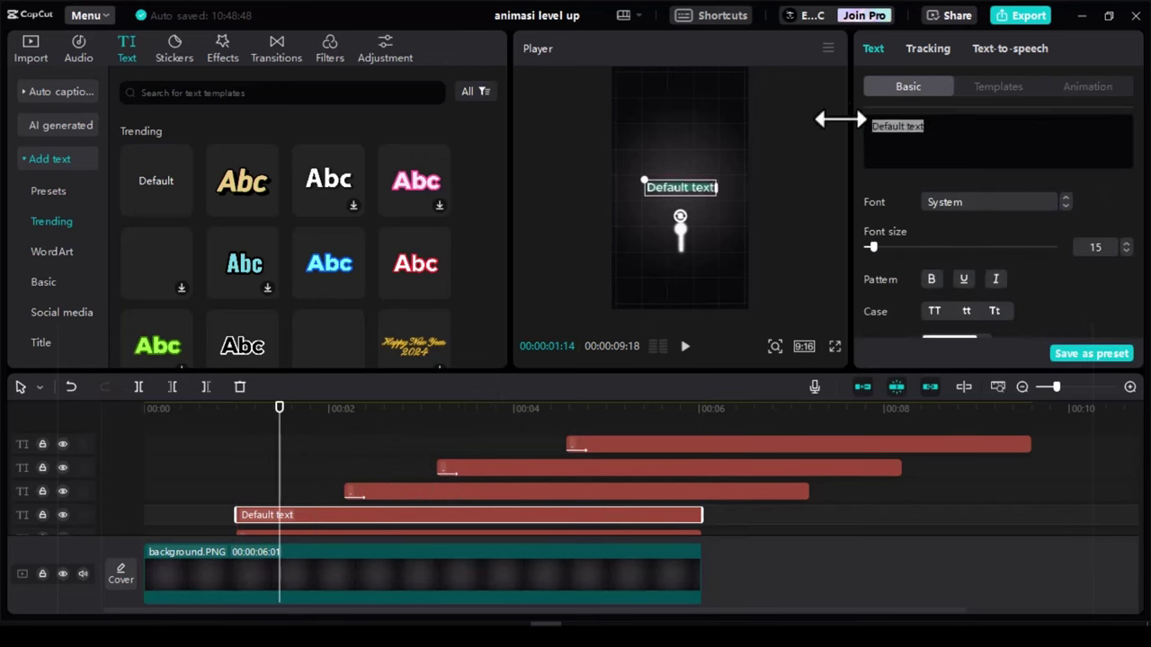
pyautogui.write('wake up')
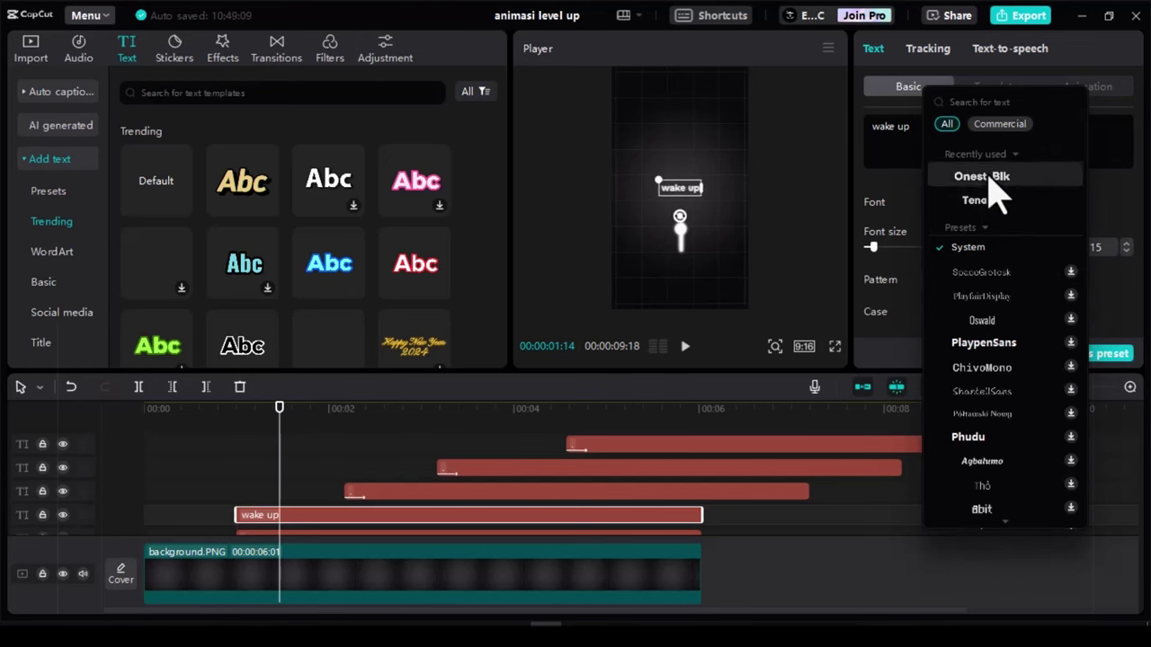
pyautogui.click(986, 177)
# - Add a white glow in the second style to the "wake up" text with intensity 29, and check it at full-screen size
pyautogui.scroll(-8, 1007, 236)
pyautogui.scroll(2, 935, 216)
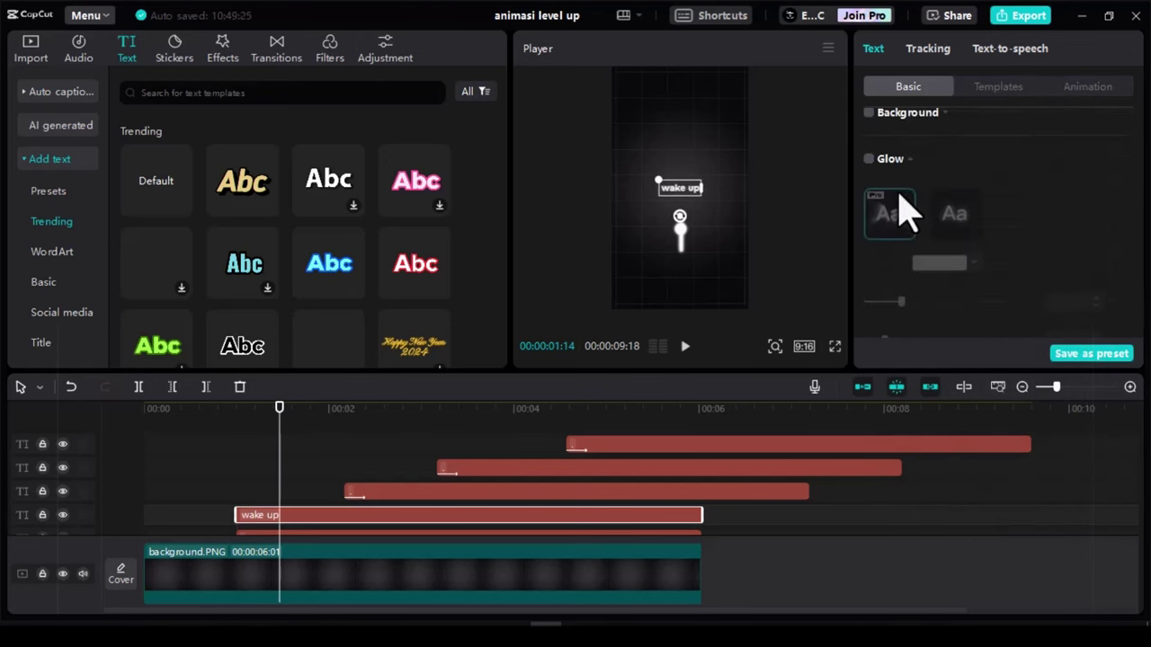
pyautogui.click(869, 159)
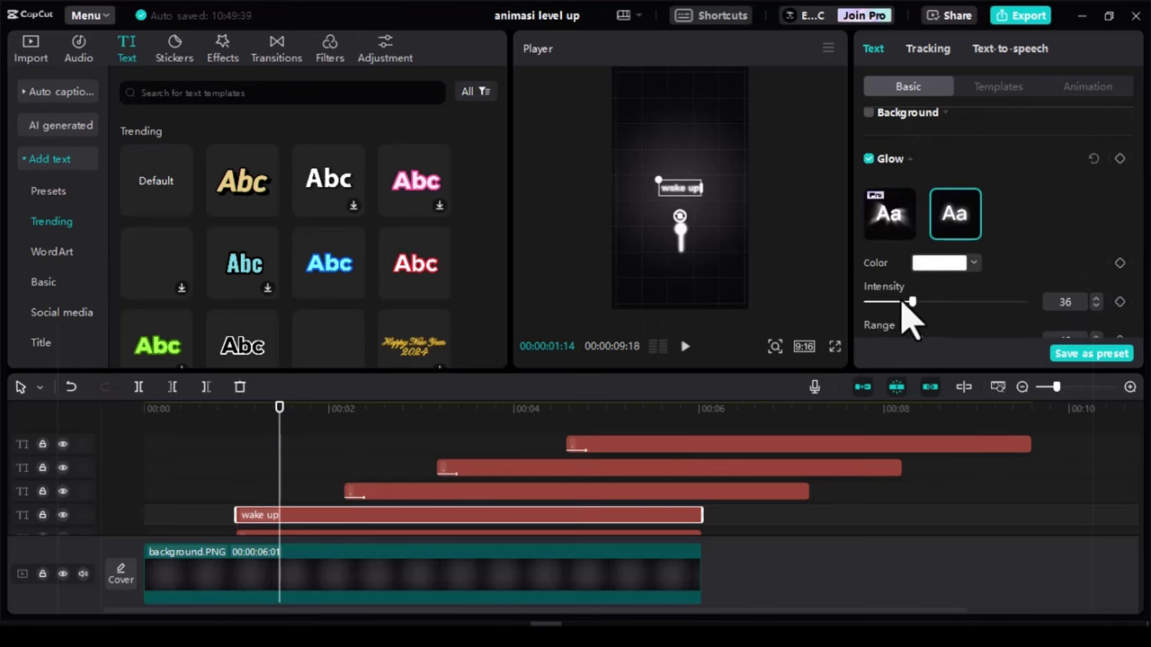
pyautogui.click(902, 301)
pyautogui.hotkey('ctrl', 'shift', 'f')
pyautogui.press('Escape')
# - Move the "wake up" text just below the line and give it a 0.2s Fade In entrance animation
pyautogui.moveTo(680, 199); pyautogui.dragTo(683, 276)
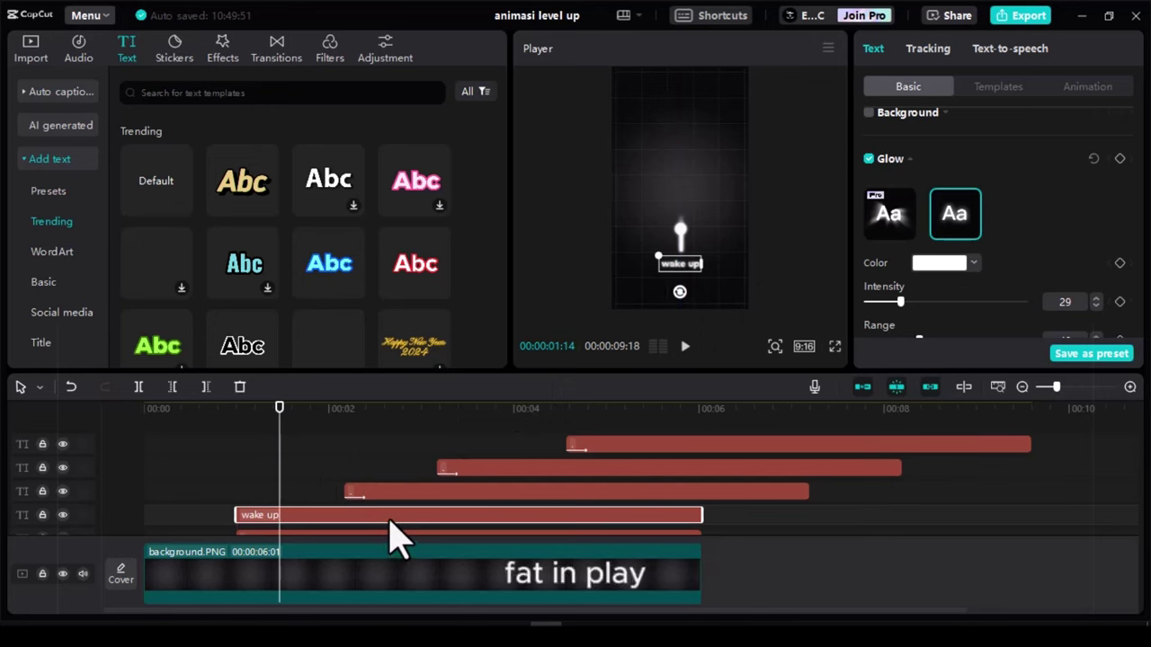
pyautogui.click(1081, 90)
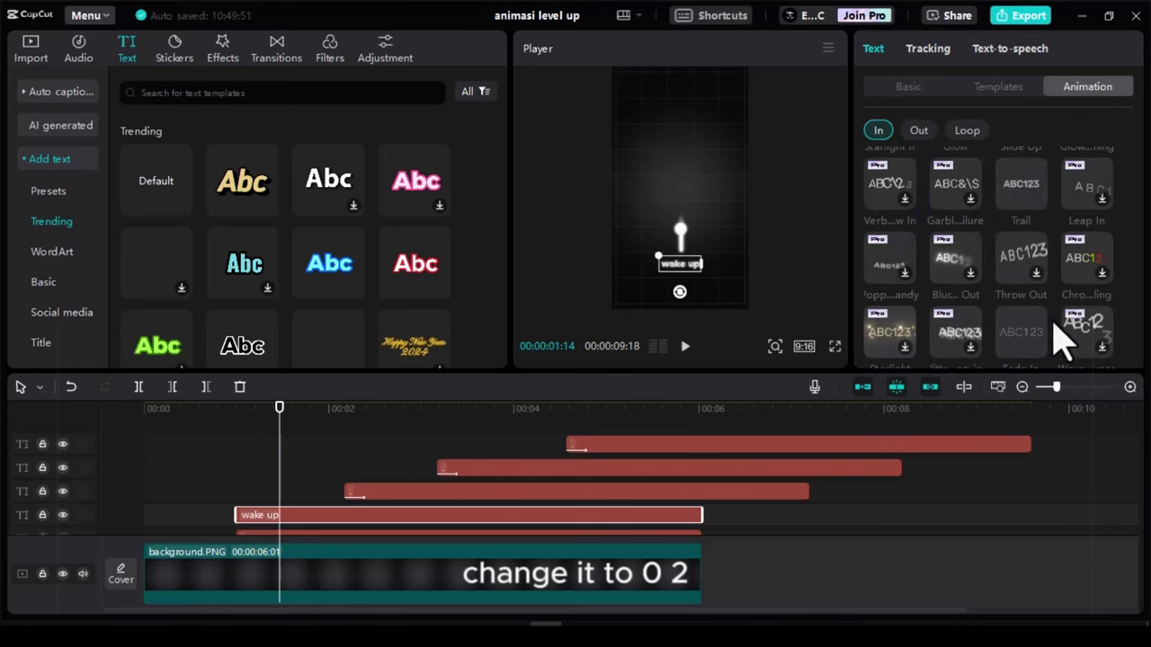
pyautogui.click(1025, 333)
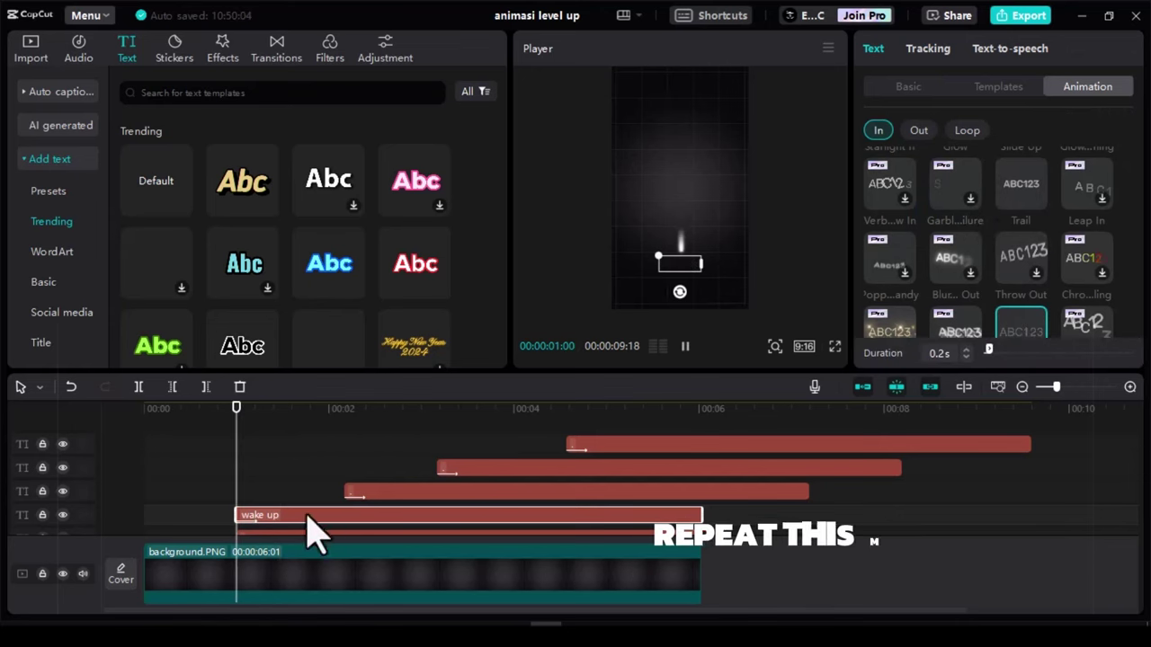
# - Duplicate the "wake up" text above the second dot clip, change it to "MEDITATE" at font size 10, and place it right of the lowest dot
pyautogui.moveTo(310, 531); pyautogui.dragTo(441, 485)
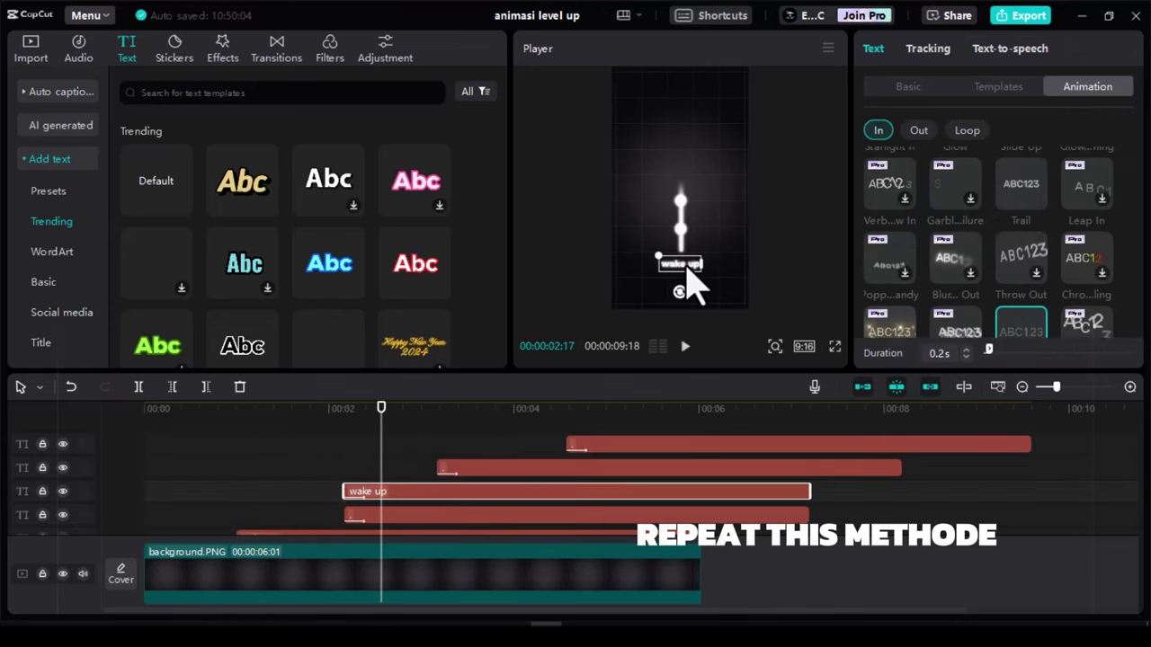
pyautogui.moveTo(688, 275); pyautogui.dragTo(704, 241)
pyautogui.click(910, 87)
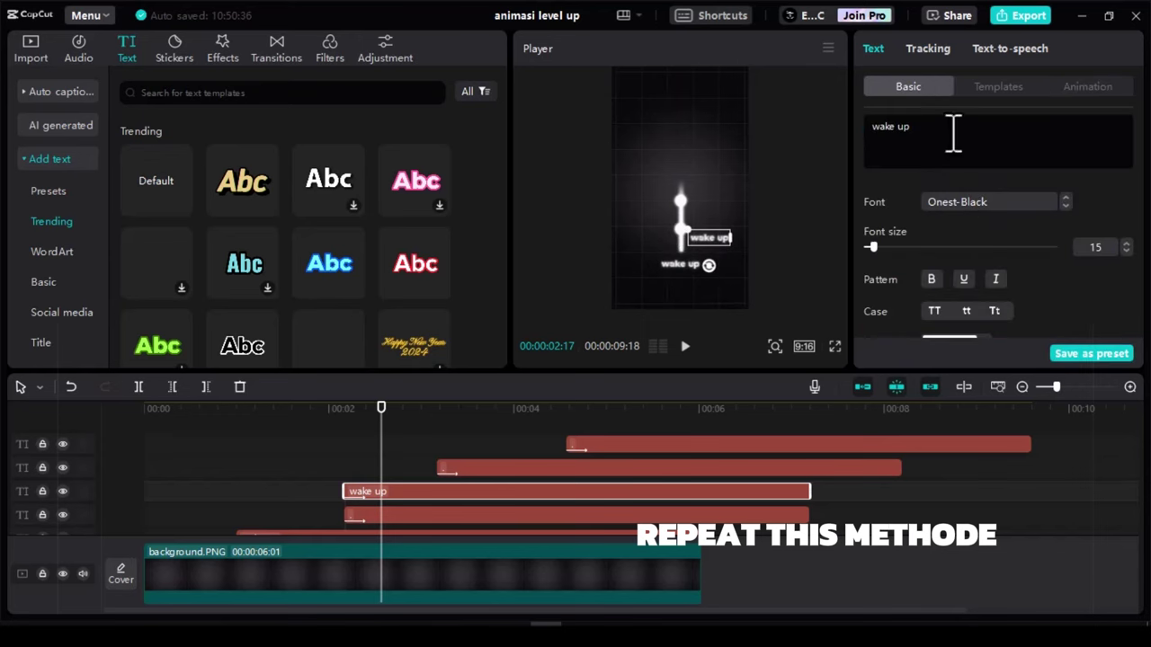
pyautogui.click(1126, 251)
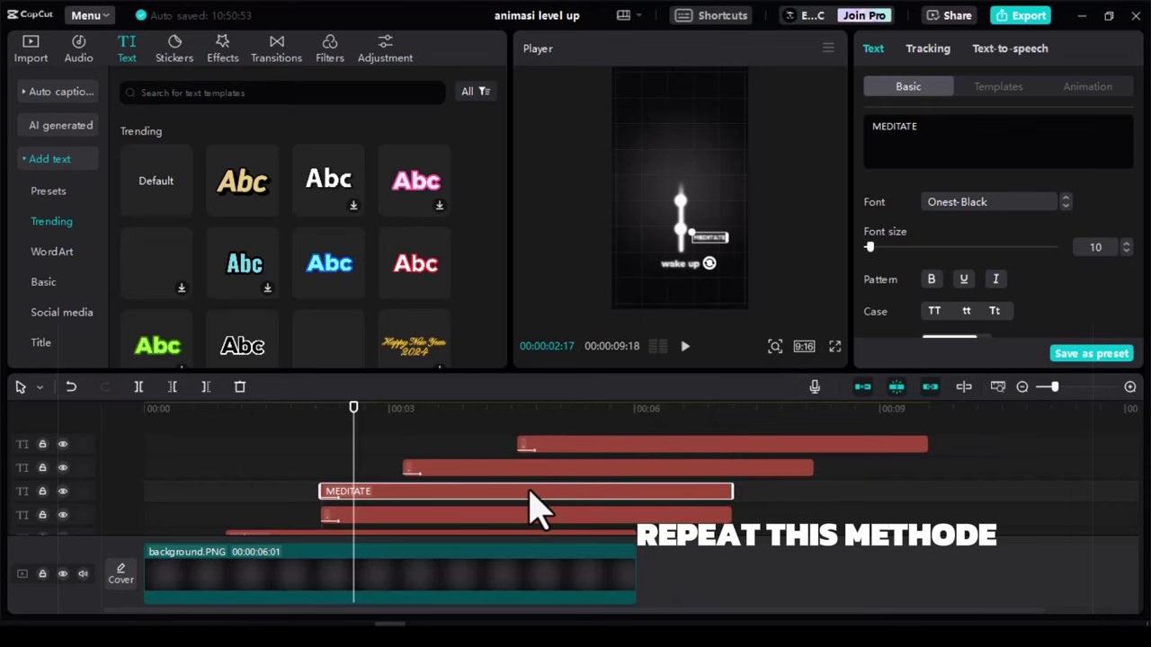
# - Duplicate the "MEDITATE" text above the third dot clip, change it to "WORKOUT", and place it left of the line beside the second dot
pyautogui.moveTo(530, 493); pyautogui.dragTo(422, 474)
pyautogui.click(442, 433)
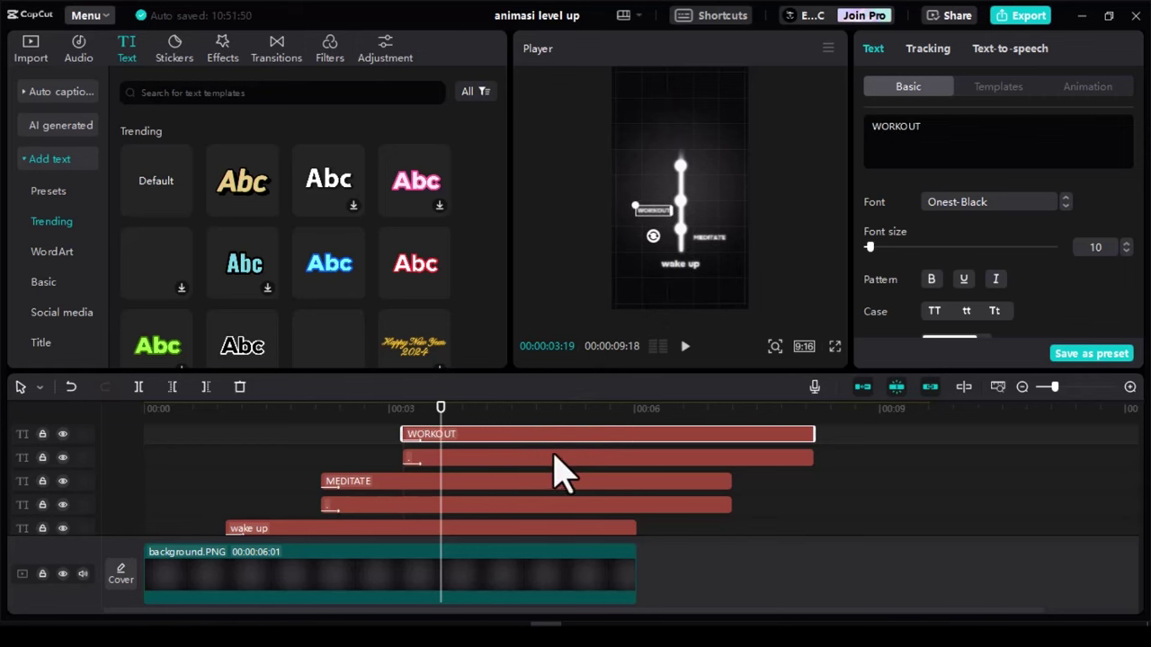
# - Duplicate the label above the last dot clip, change it to "WORK FOCUS" on two lines, and place it right of the line near the third dot
pyautogui.scroll(2, 554, 456)
pyautogui.click(594, 476)
pyautogui.click(572, 421)
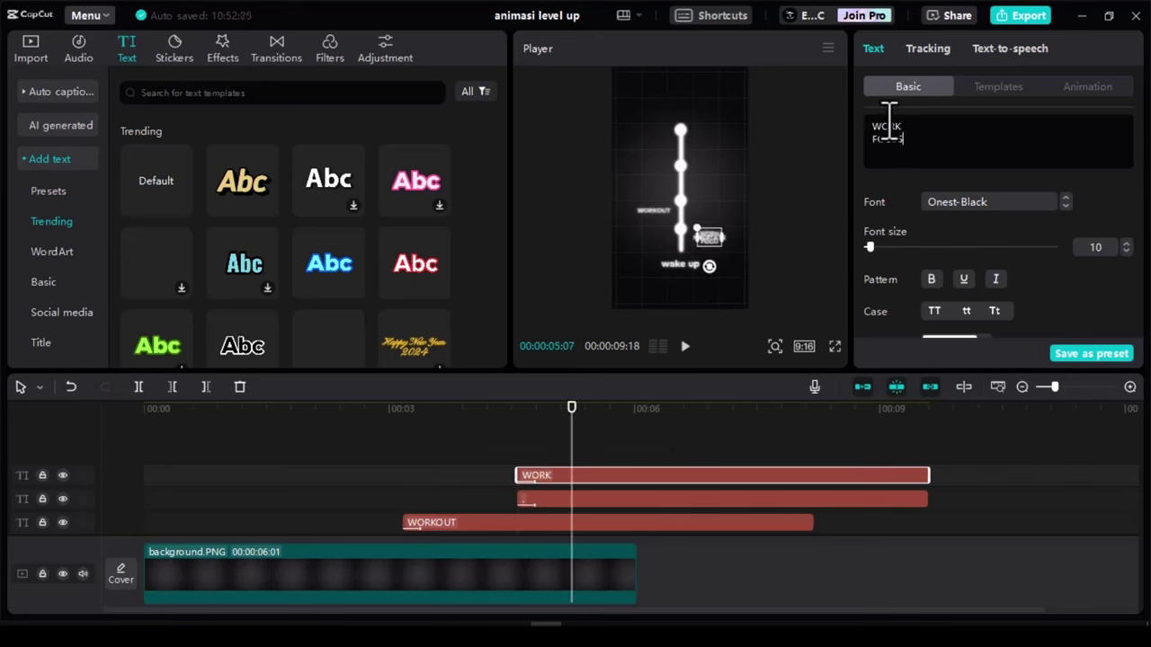
pyautogui.moveTo(710, 234); pyautogui.dragTo(710, 185)
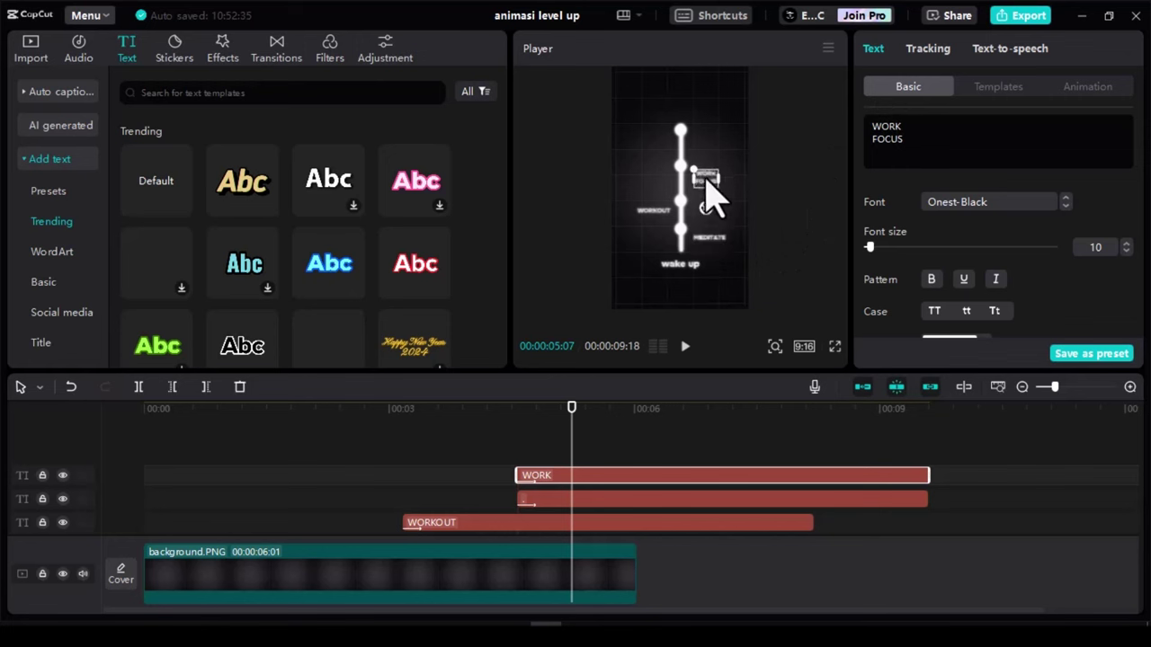
# - Review the timeline and preview around 00:00:04:17 to check when the dots and their labels appear
pyautogui.click(545, 453)
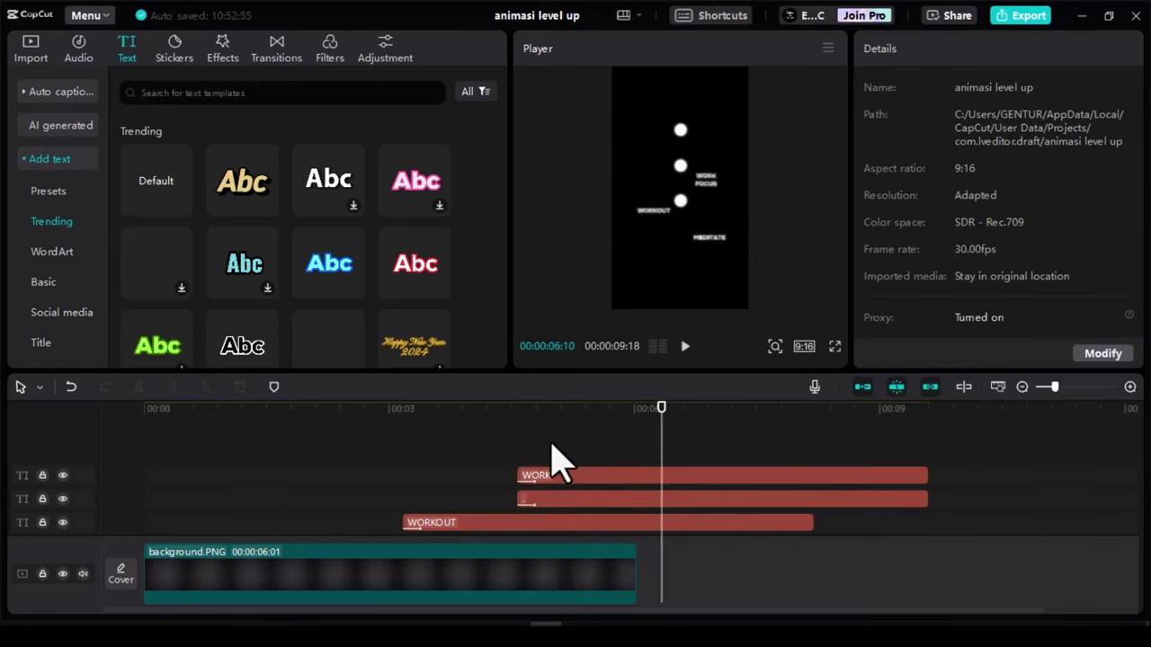
pyautogui.click(589, 421)
pyautogui.click(531, 410)
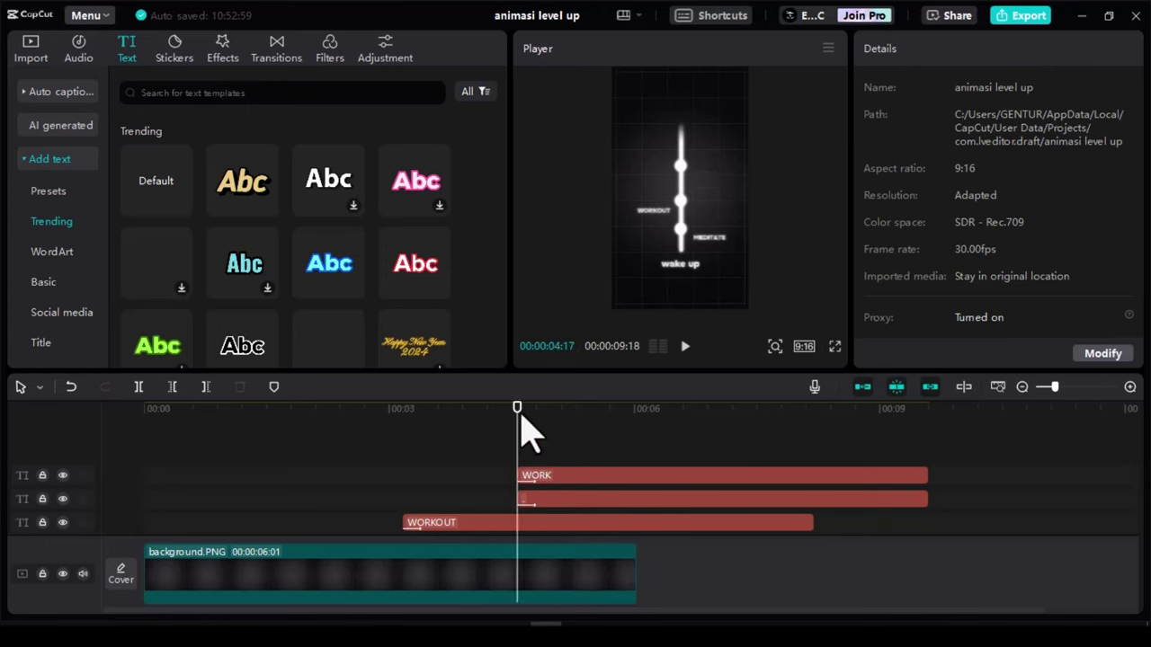
pyautogui.scroll(-2, 553, 452)
pyautogui.scroll(3, 548, 435)
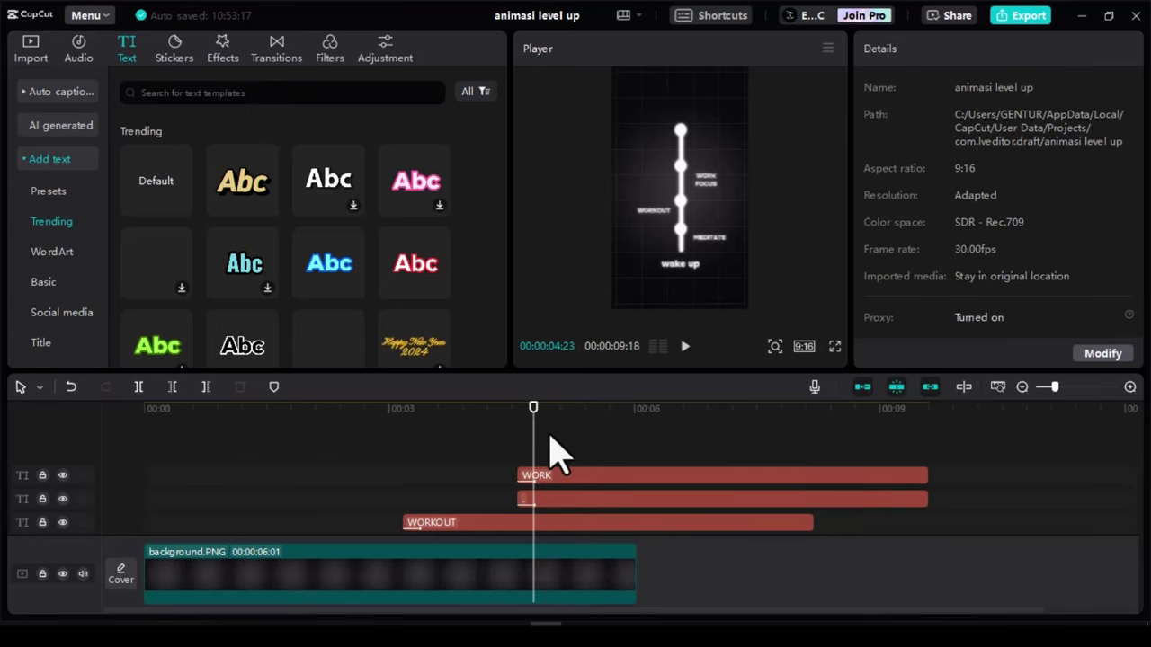
pyautogui.scroll(-5, 549, 436)
pyautogui.scroll(1, 549, 437)
pyautogui.click(548, 445)
pyautogui.scroll(-1, 534, 464)
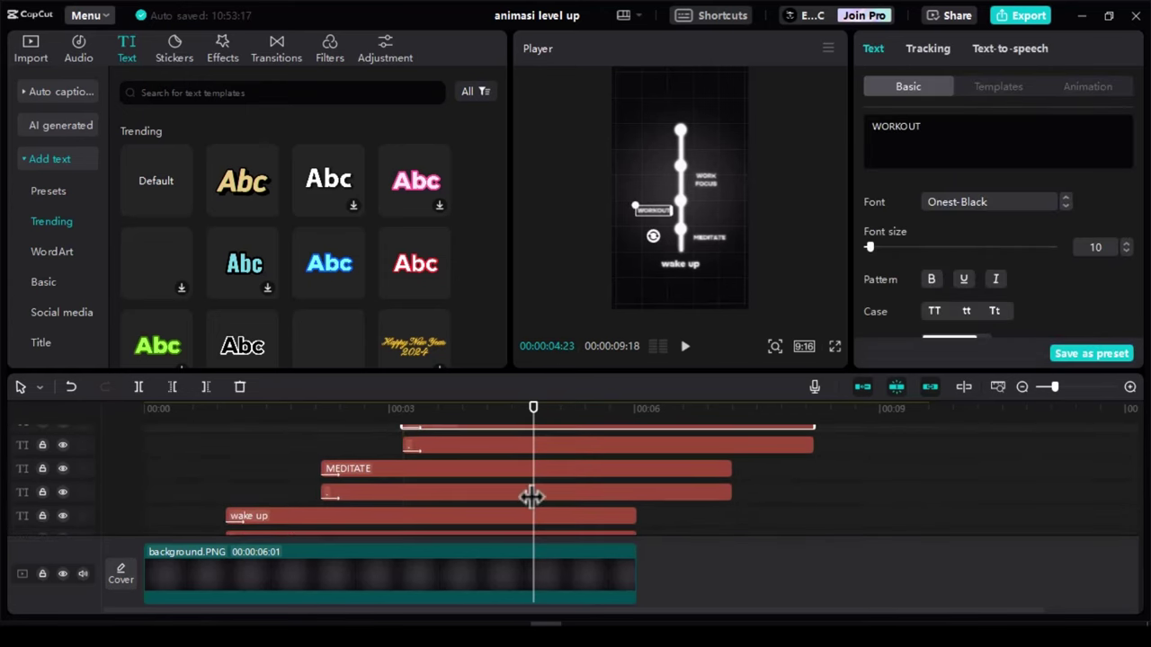
pyautogui.scroll(3, 538, 490)
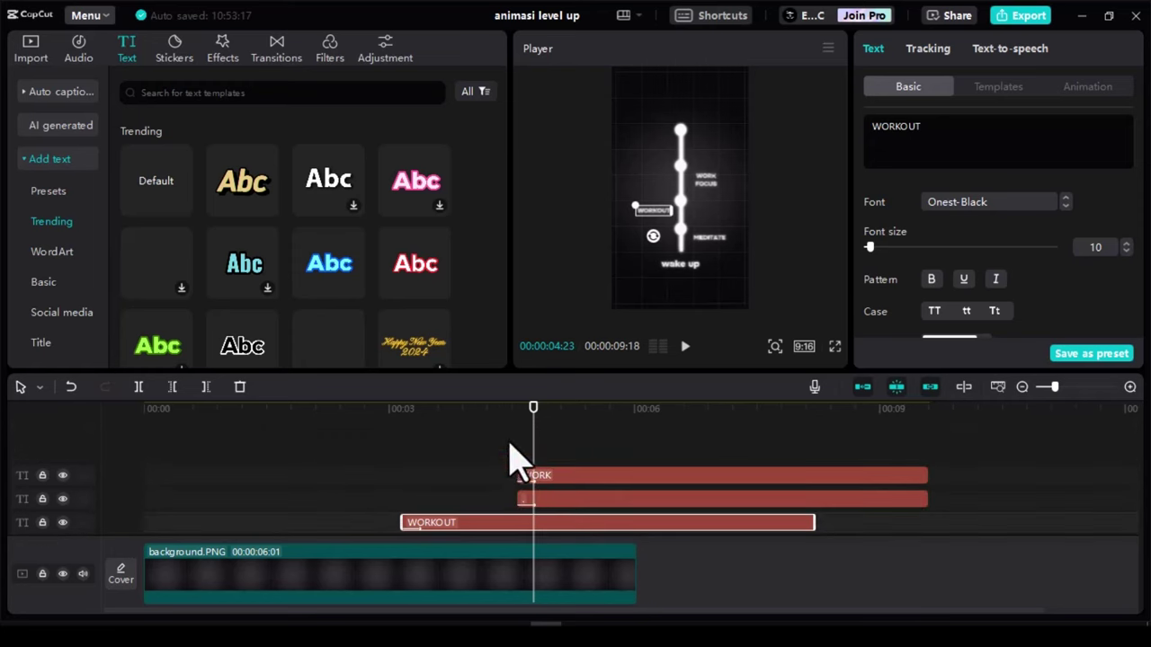
# - Duplicate the "WORK FOCUS" text and its dot clip to start between "WORKOUT" and the final dot, and align the copies in the preview
pyautogui.moveTo(510, 443); pyautogui.dragTo(548, 548)
pyautogui.scroll(-3, 444, 465)
pyautogui.scroll(2, 438, 462)
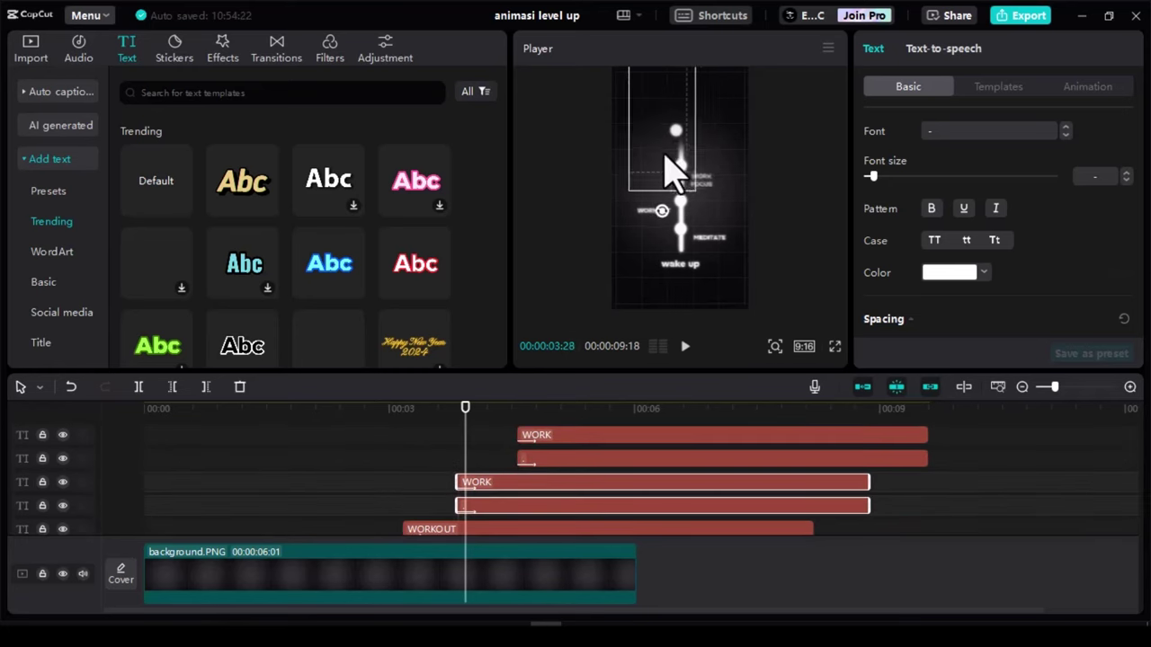
pyautogui.moveTo(669, 166); pyautogui.dragTo(701, 180)
pyautogui.click(427, 412)
pyautogui.scroll(-3, 449, 469)
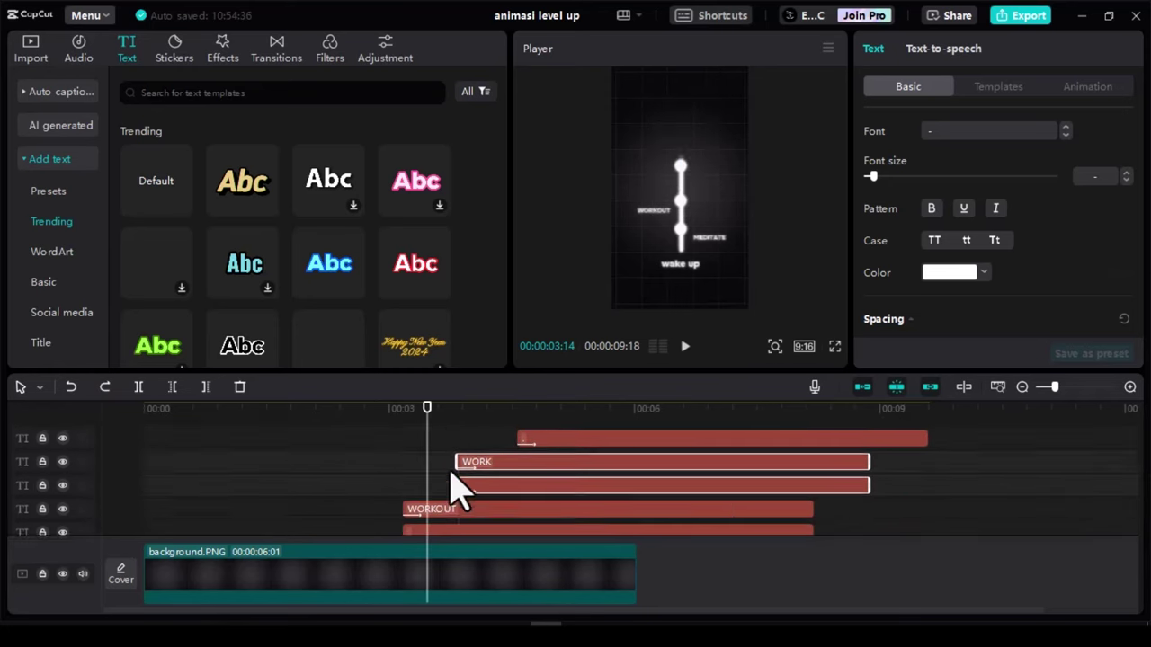
pyautogui.scroll(3, 532, 442)
pyautogui.click(526, 412)
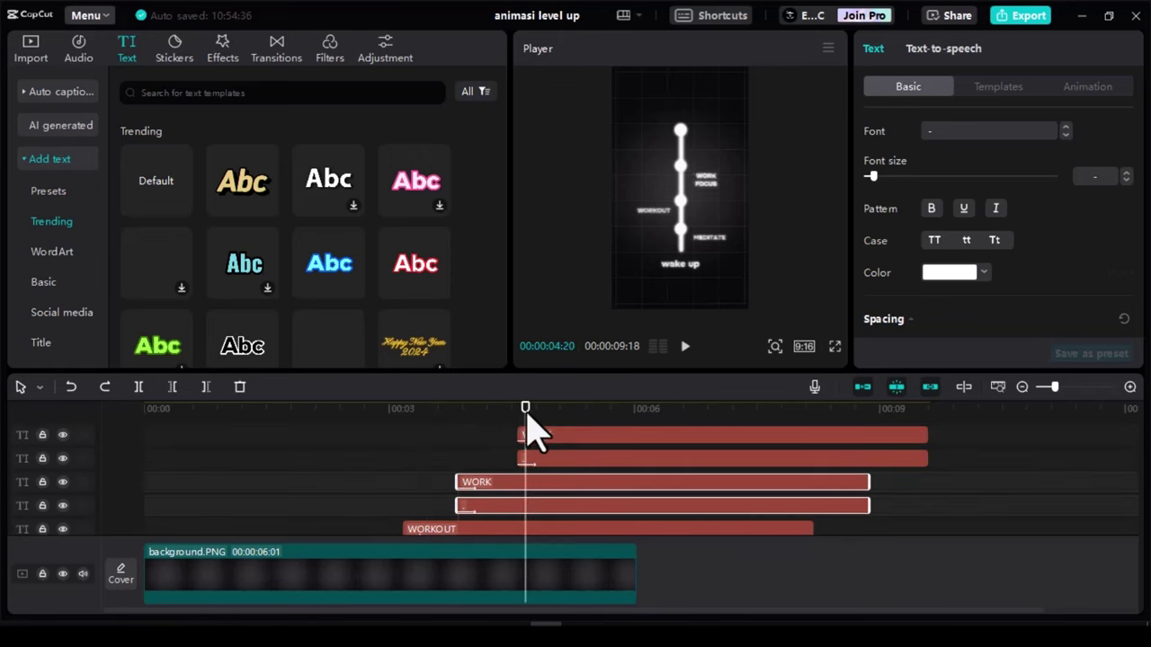
pyautogui.click(585, 416)
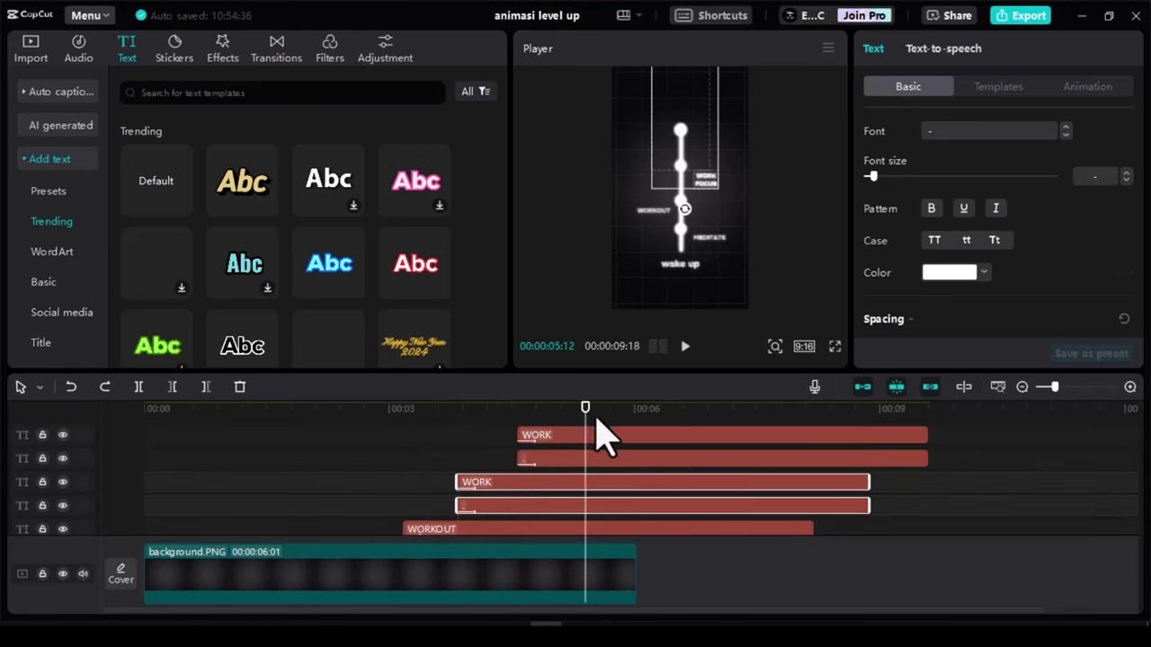
# - Change the text of the topmost "WORK FOCUS" clip to "PERFECT DAY" and place it above the top dot
pyautogui.click(586, 439)
pyautogui.click(861, 125)
pyautogui.hotkey('ctrl', 'a')
pyautogui.write('P')
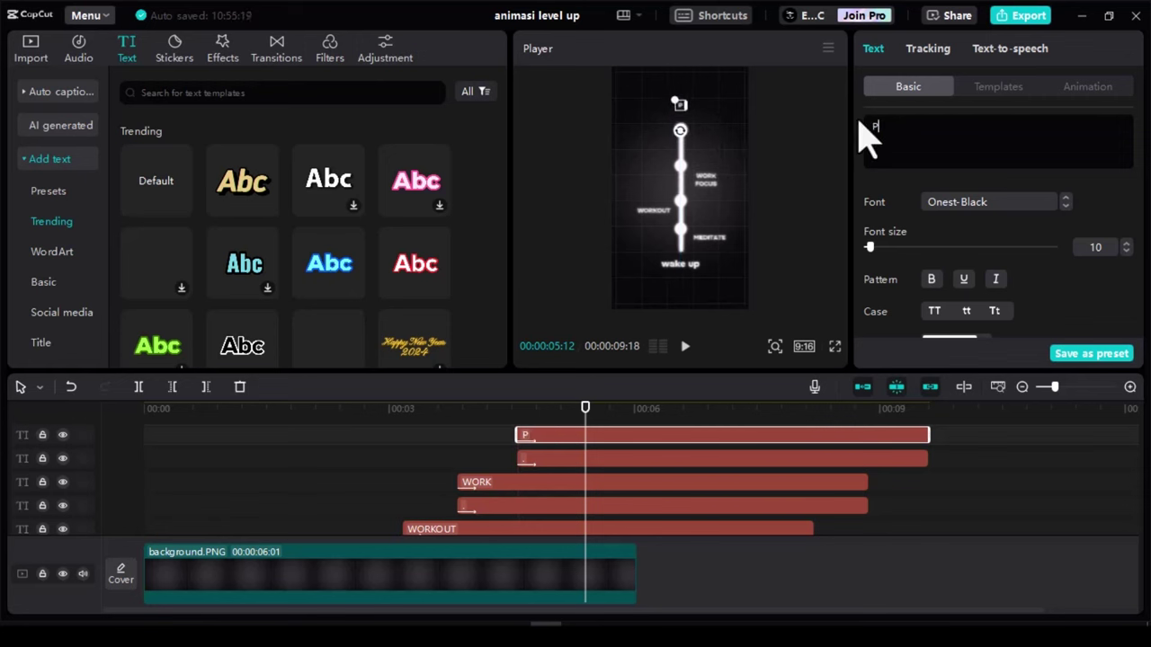
pyautogui.click(686, 117)
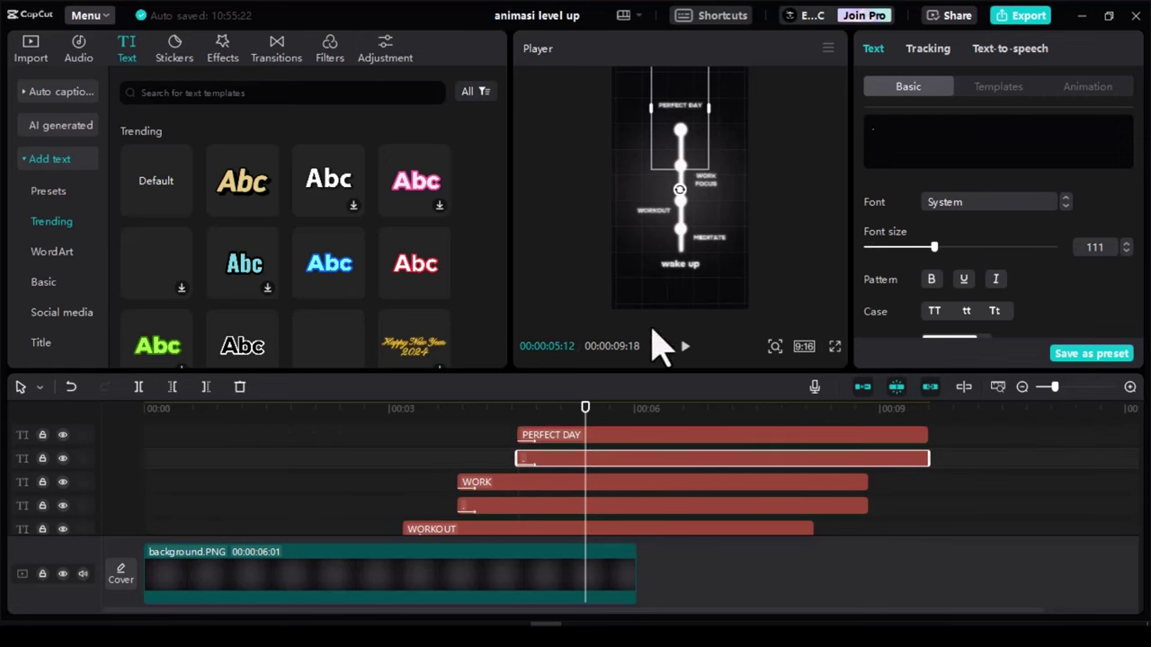
# - Delete the redundant dot clip directly beneath the "PERFECT DAY" clip and move the "PERFECT DAY" text slightly closer to the top dot
pyautogui.click(646, 436)
pyautogui.click(636, 458)
pyautogui.press('Delete')
pyautogui.click(690, 120)
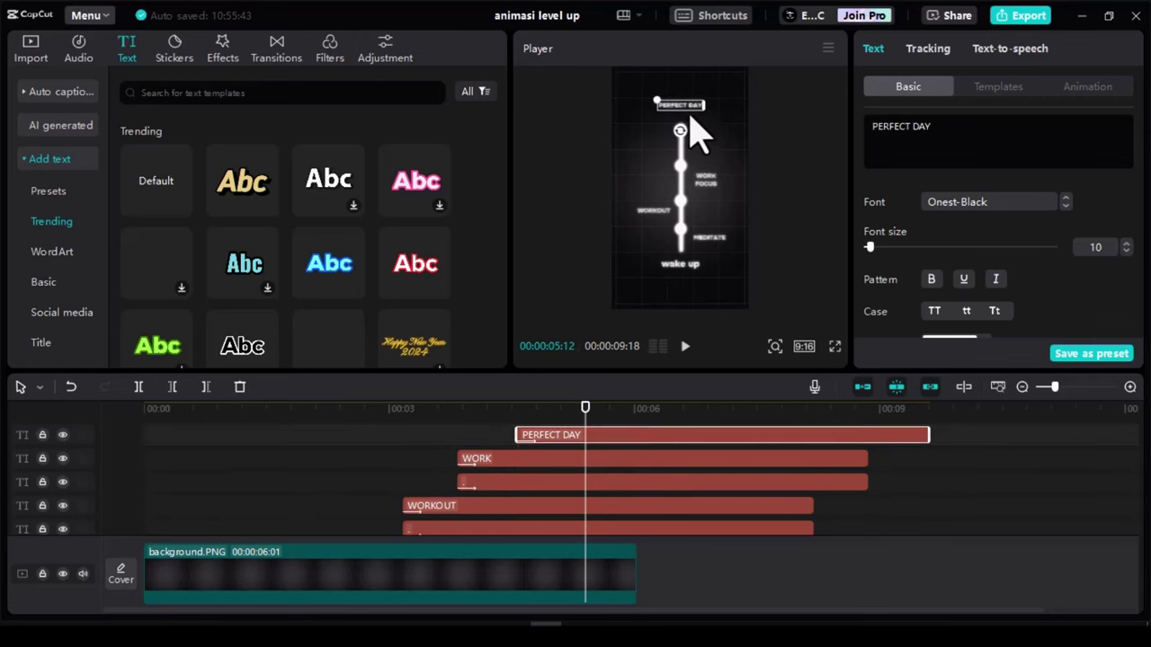
# - Trim all overhanging text and dot clips to end with the background clip at 00:00:06:01
pyautogui.moveTo(692, 412); pyautogui.dragTo(637, 417)
pyautogui.scroll(-1, 883, 482)
pyautogui.scroll(2, 899, 477)
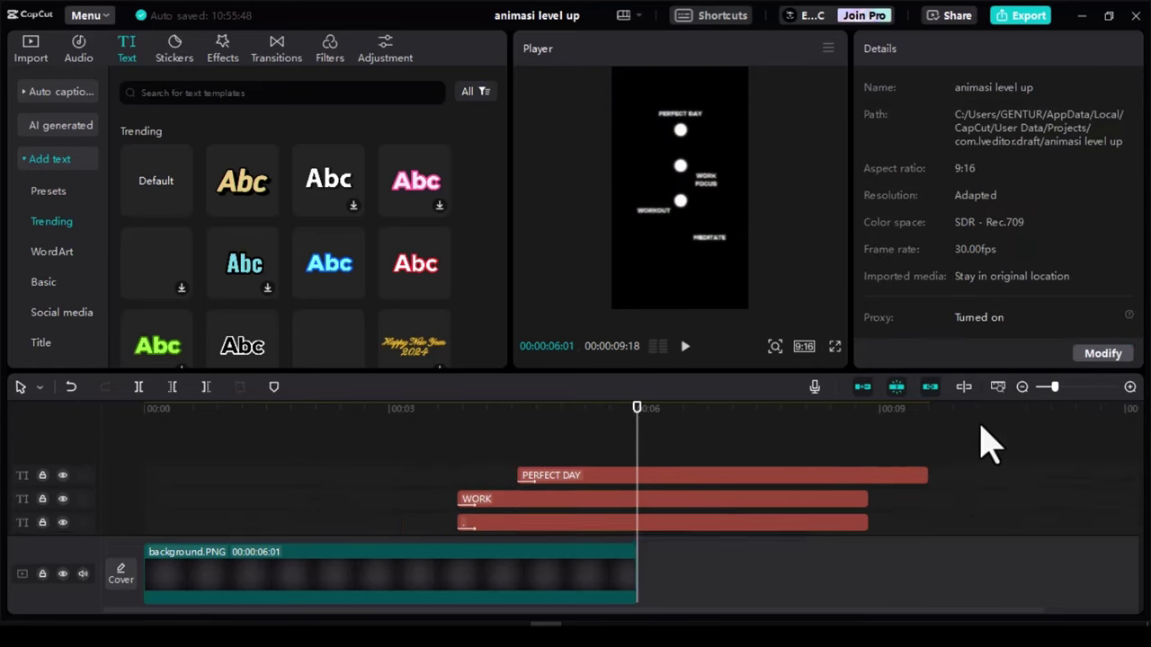
pyautogui.moveTo(911, 425); pyautogui.dragTo(710, 544)
pyautogui.press('w')
pyautogui.scroll(2, 677, 504)
pyautogui.click(675, 474)
# - Add headset.png above the "MEDITATE" clip, starting with that label and ending with the background clip
pyautogui.click(252, 429)
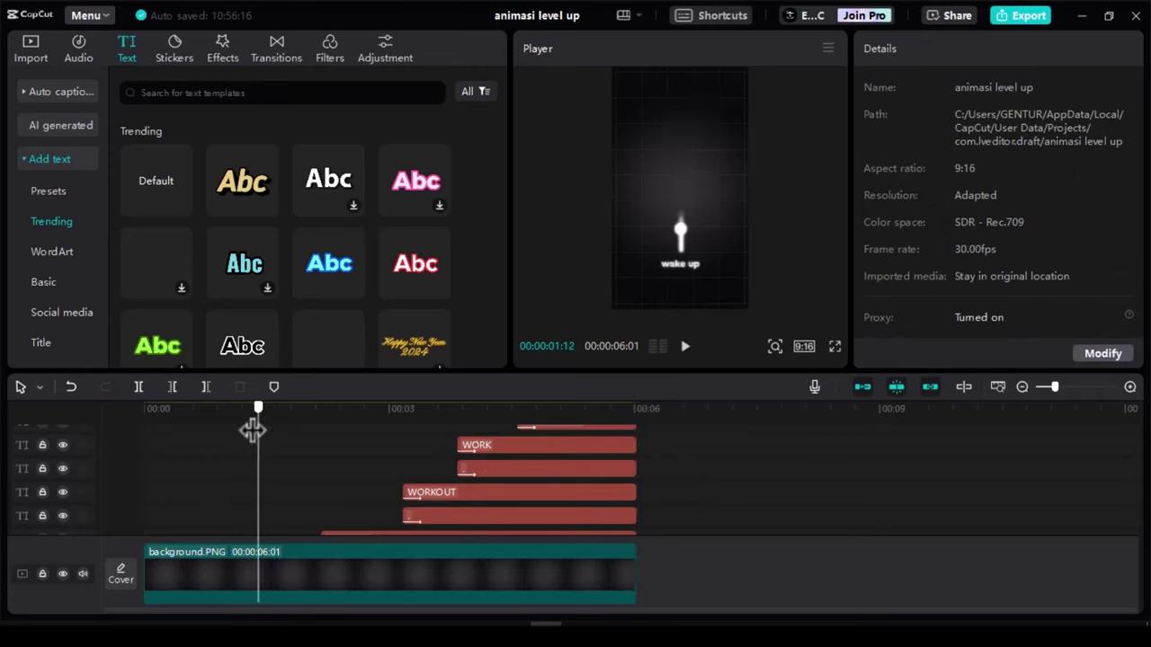
pyautogui.scroll(-3, 274, 468)
pyautogui.scroll(3, 273, 468)
pyautogui.click(228, 409)
pyautogui.click(31, 52)
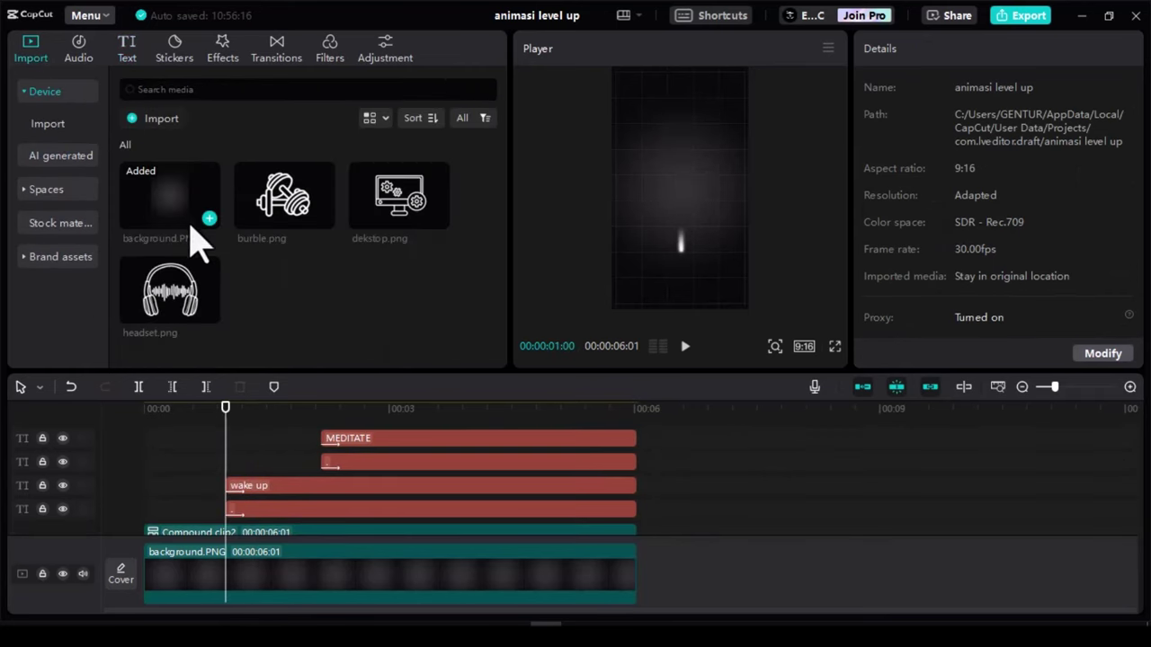
pyautogui.moveTo(227, 417); pyautogui.dragTo(637, 475)
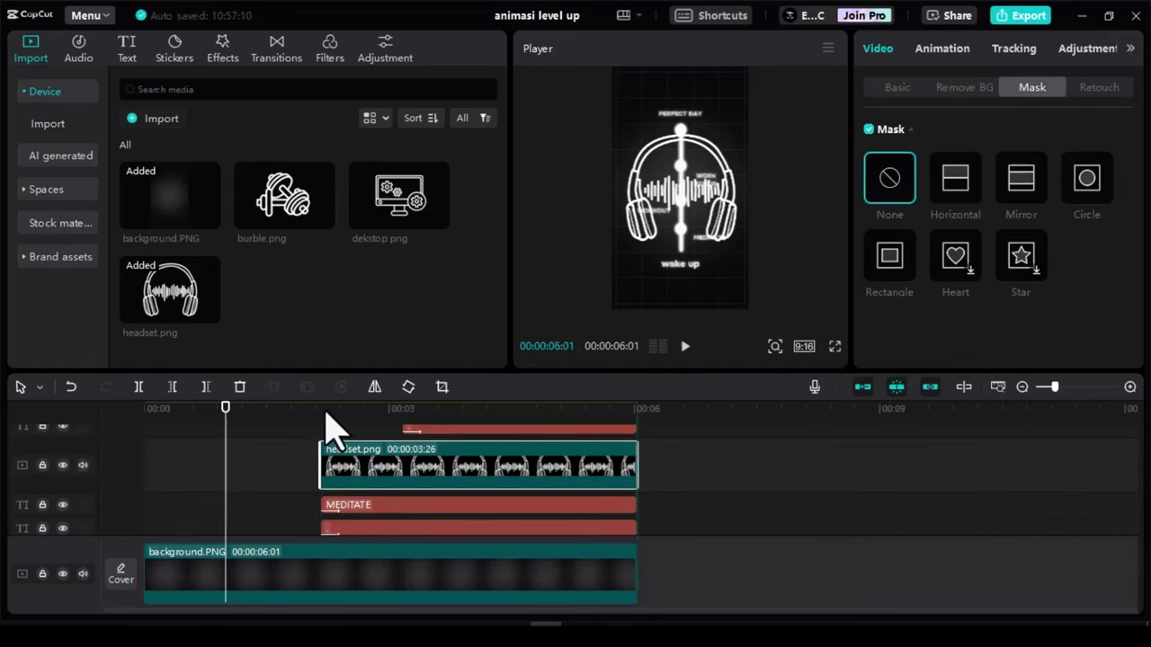
# - Give the headset image a 0.2s Fade In entrance animation and shrink it into place just above the "MEDITATE" label
pyautogui.click(329, 419)
pyautogui.click(977, 52)
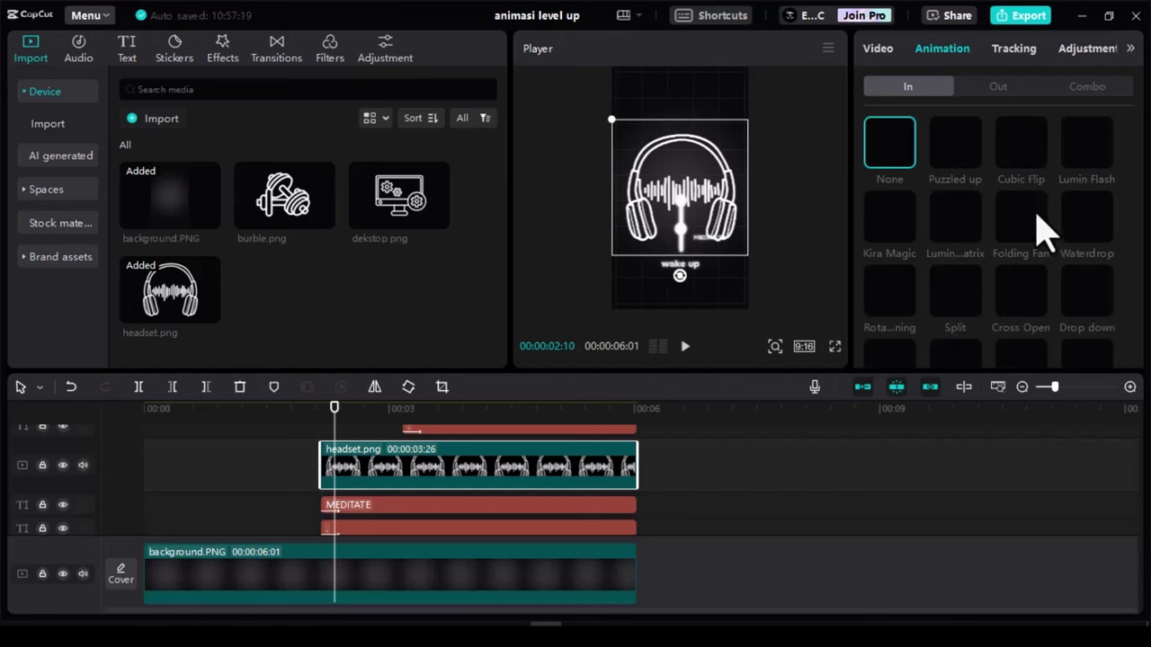
pyautogui.scroll(-2, 1043, 232)
pyautogui.click(889, 213)
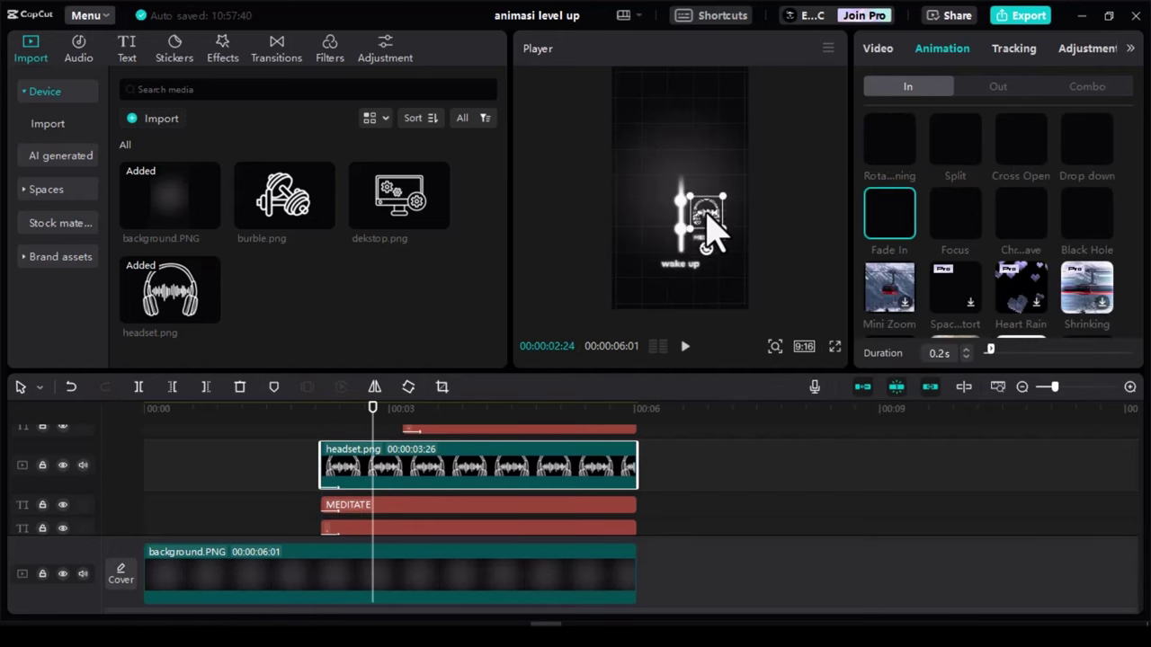
pyautogui.scroll(2, 719, 238)
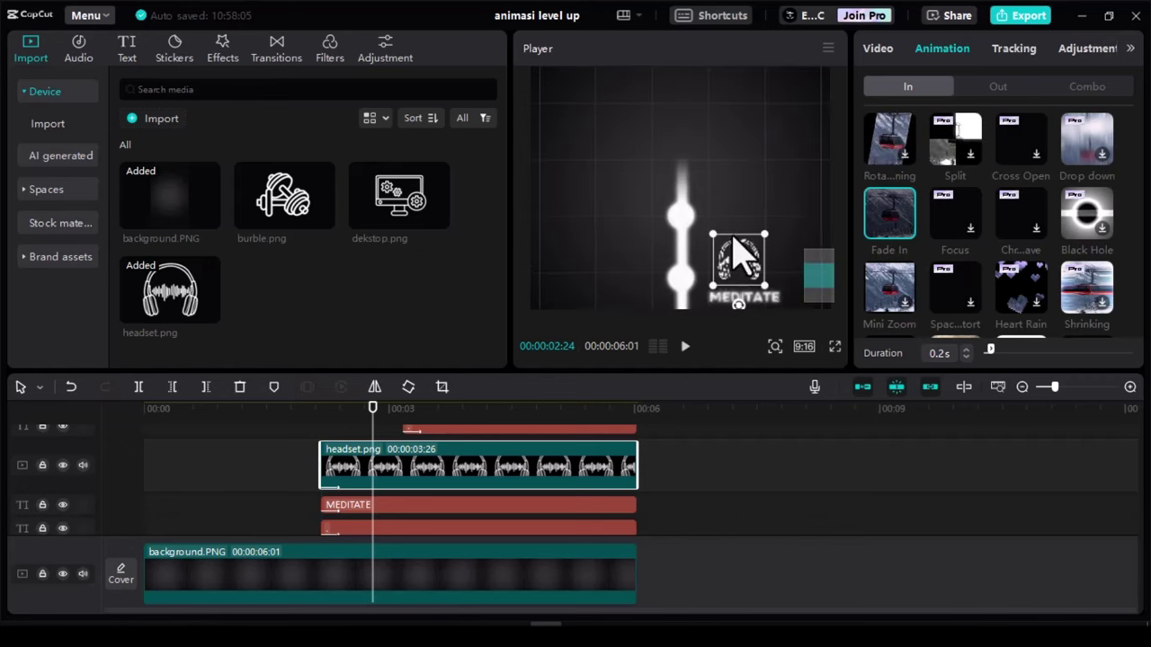
# - Add burble.png above the "WORKOUT" clip at 00:00:03:05 and match its end to the background clip
pyautogui.scroll(3, 414, 436)
pyautogui.click(403, 423)
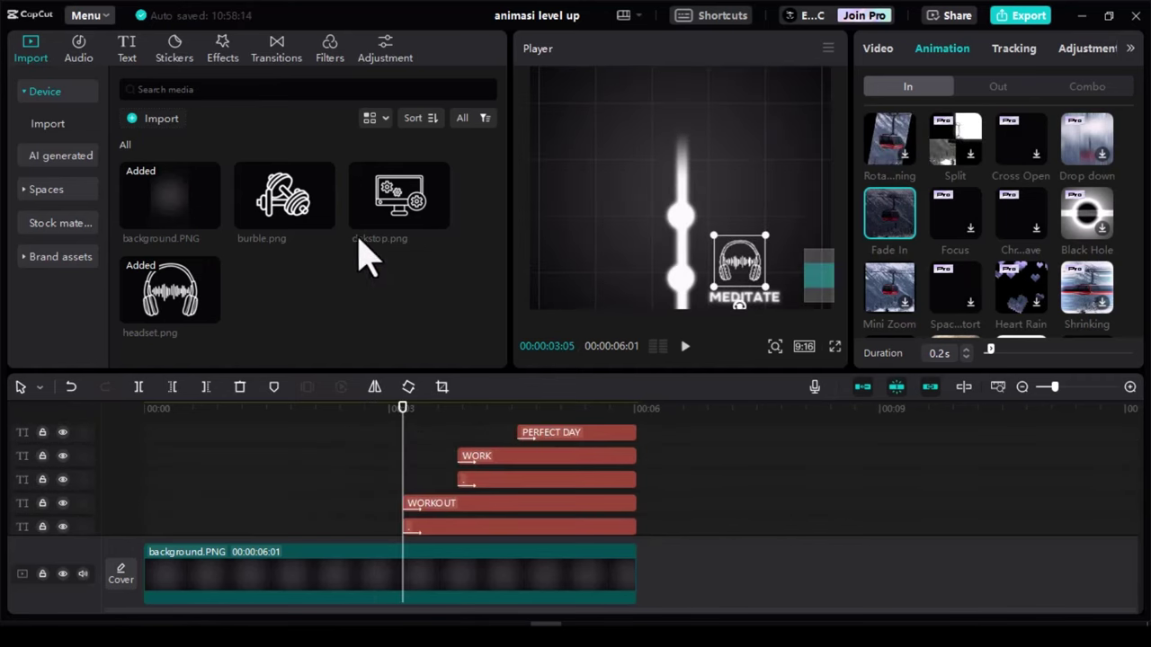
pyautogui.moveTo(286, 200); pyautogui.dragTo(462, 501)
pyautogui.moveTo(627, 510); pyautogui.dragTo(638, 510)
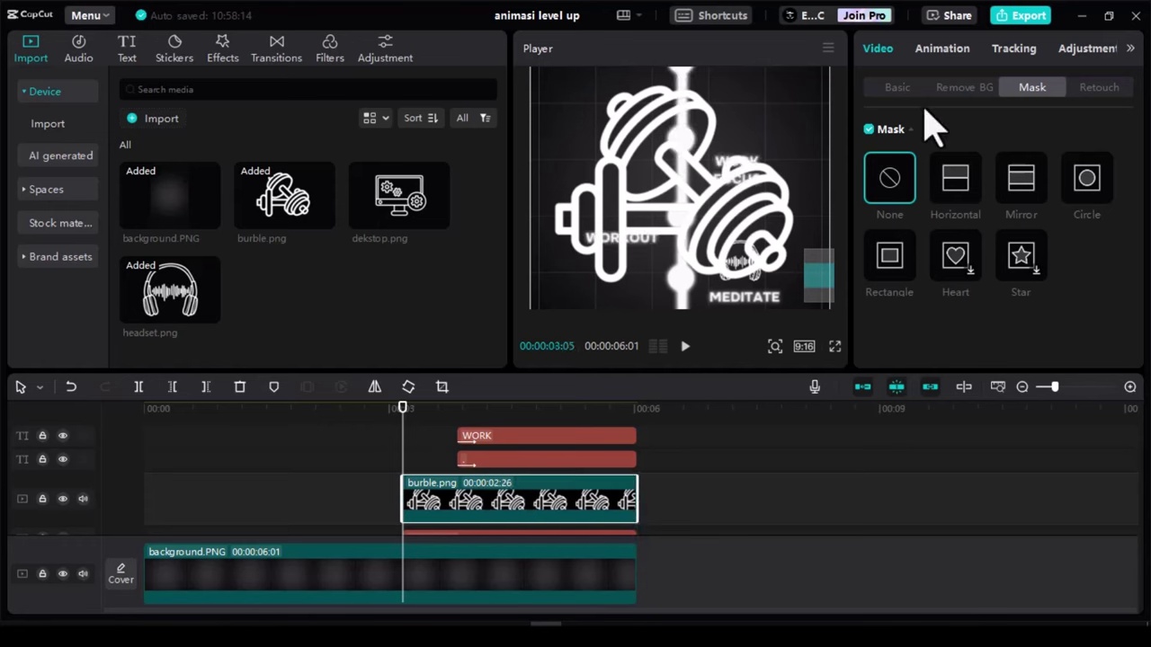
# - Give the burble.png image a 0.2s Fade In entrance animation
pyautogui.click(953, 51)
pyautogui.scroll(3, 980, 279)
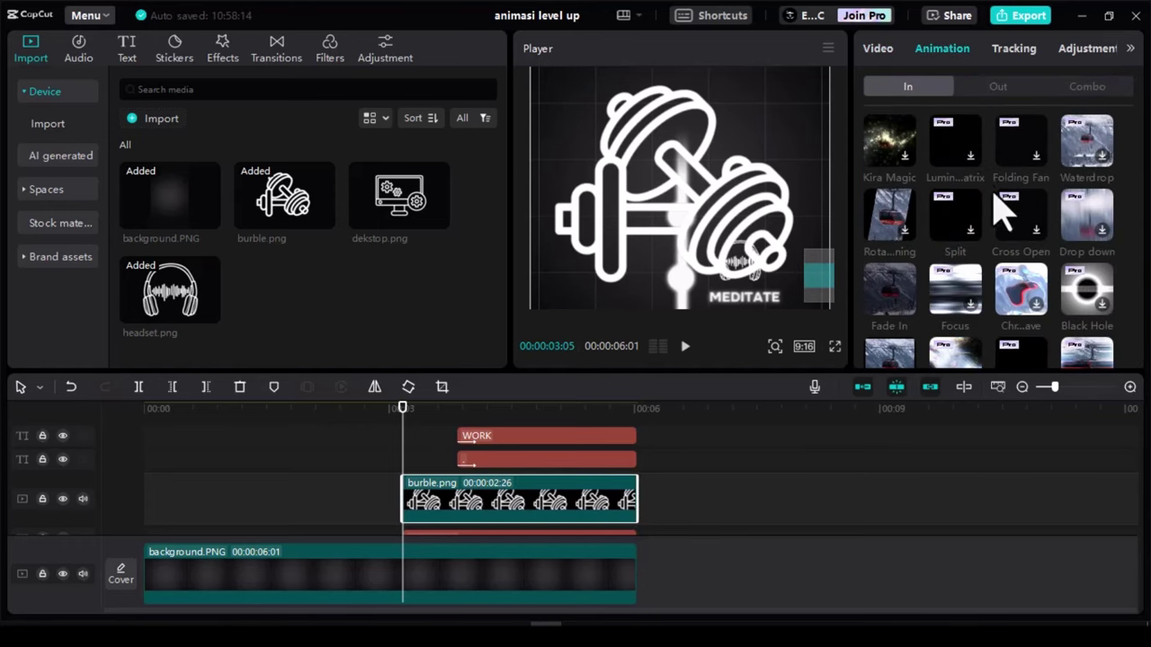
pyautogui.click(889, 213)
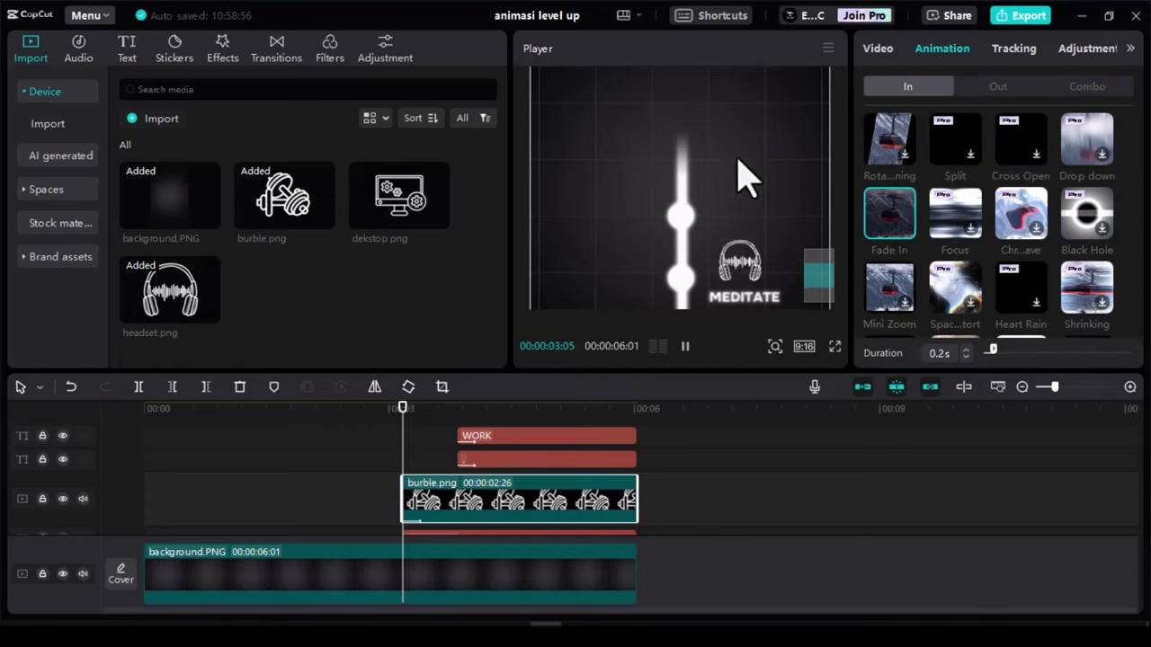
# - Scale the burble.png image to 22% and position it just above the "WORKOUT" label
pyautogui.click(878, 47)
pyautogui.click(897, 86)
pyautogui.moveTo(887, 180); pyautogui.dragTo(858, 207)
pyautogui.moveTo(679, 197); pyautogui.dragTo(615, 216)
# - Add dekstop.png above the "WORK FOCUS" clip from 00:00:03:25 to the end of the background clip, and scale the image down
pyautogui.click(460, 412)
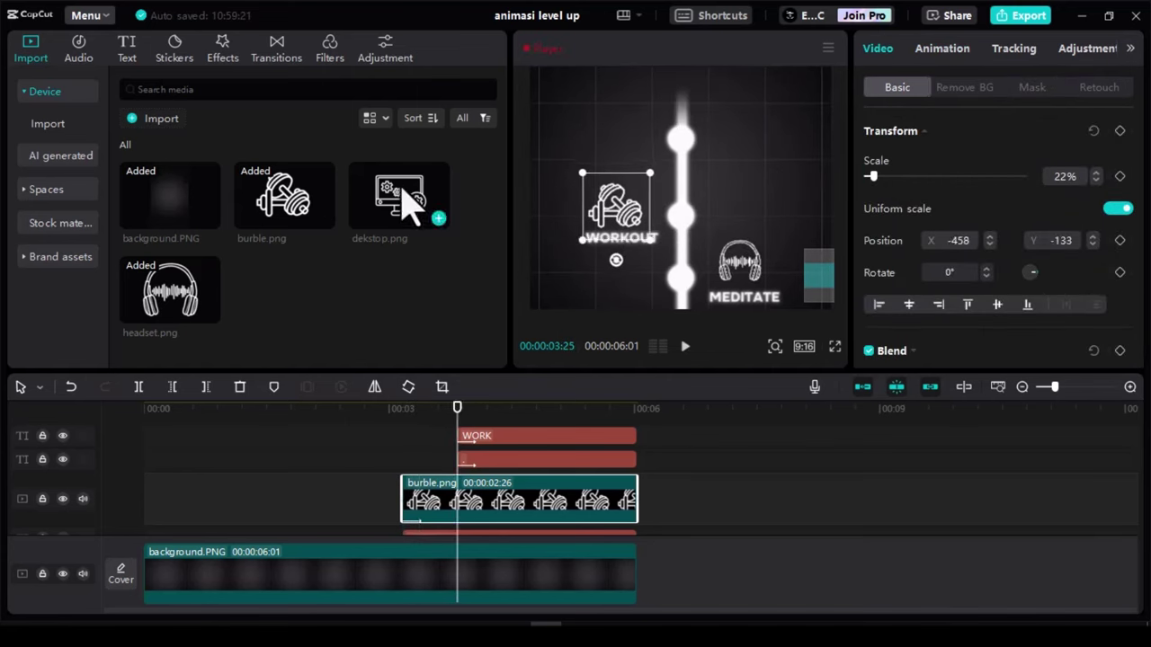
pyautogui.moveTo(405, 203); pyautogui.dragTo(636, 450)
pyautogui.click(552, 450)
pyautogui.moveTo(898, 176); pyautogui.dragTo(877, 178)
# - Give the dekstop.png image a 0.2s Fade In entrance animation and shrink it into place just above the "WORK FOCUS" label
pyautogui.click(942, 48)
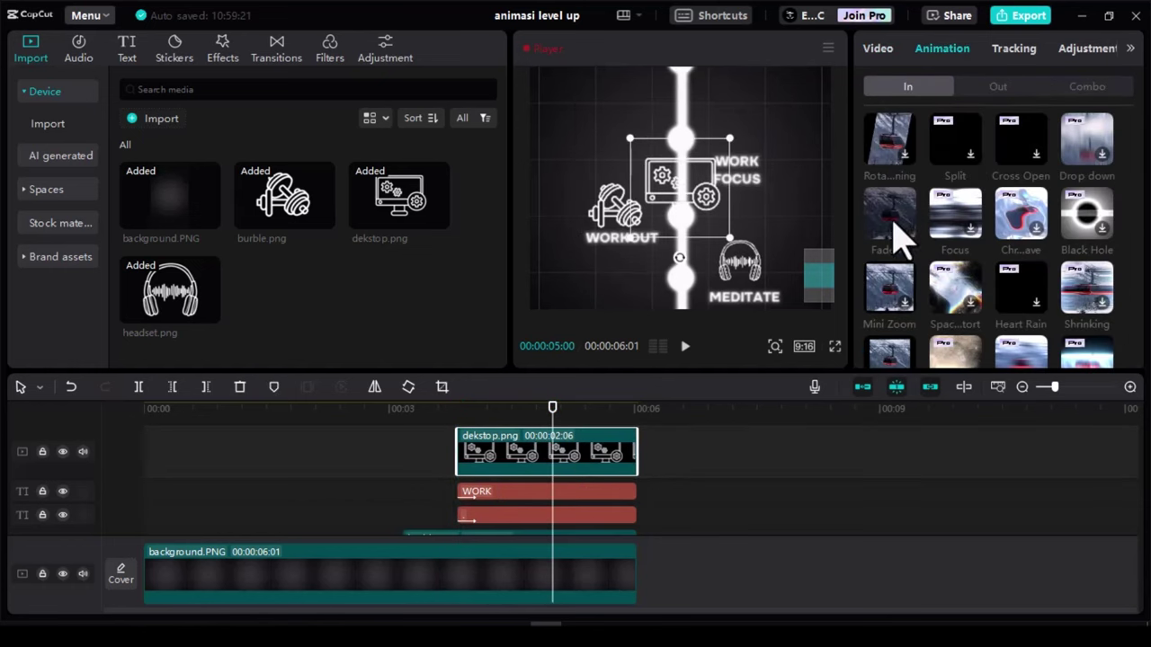
pyautogui.click(890, 216)
pyautogui.click(502, 407)
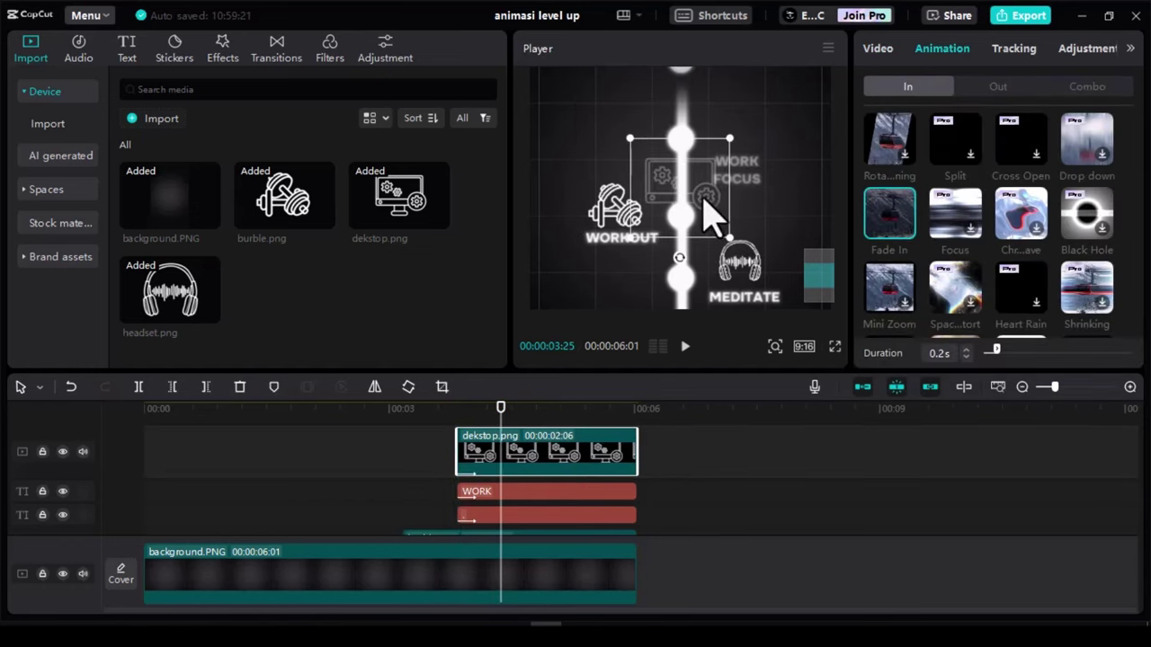
pyautogui.moveTo(730, 238); pyautogui.dragTo(740, 122)
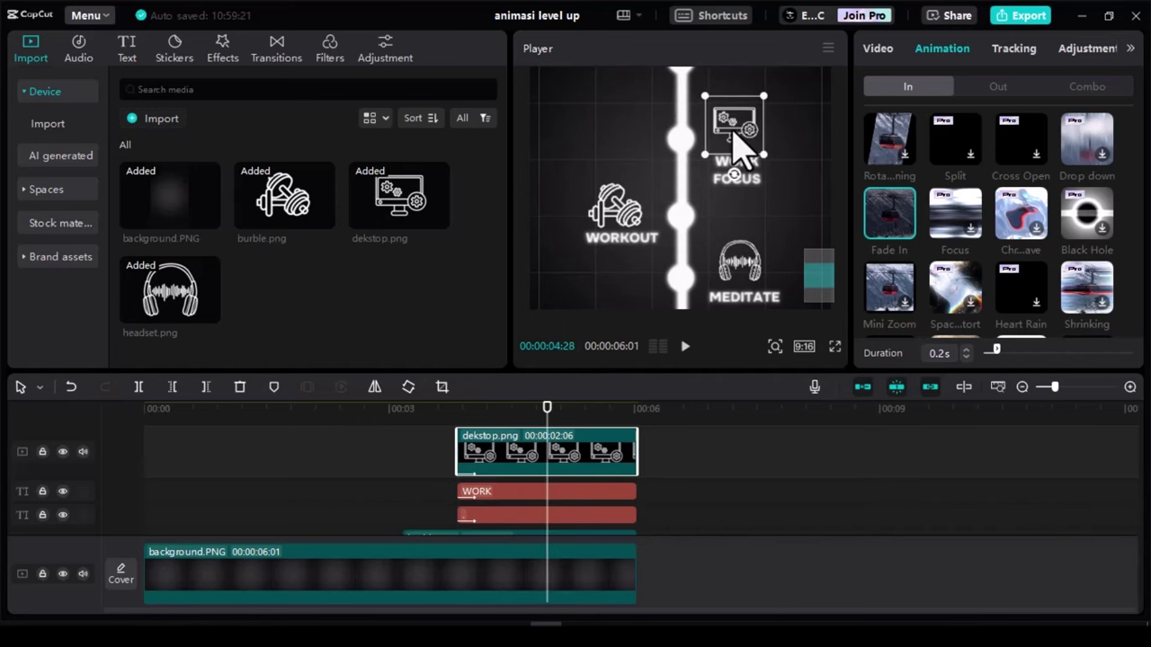
pyautogui.scroll(-3, 702, 252)
pyautogui.scroll(-2, 706, 238)
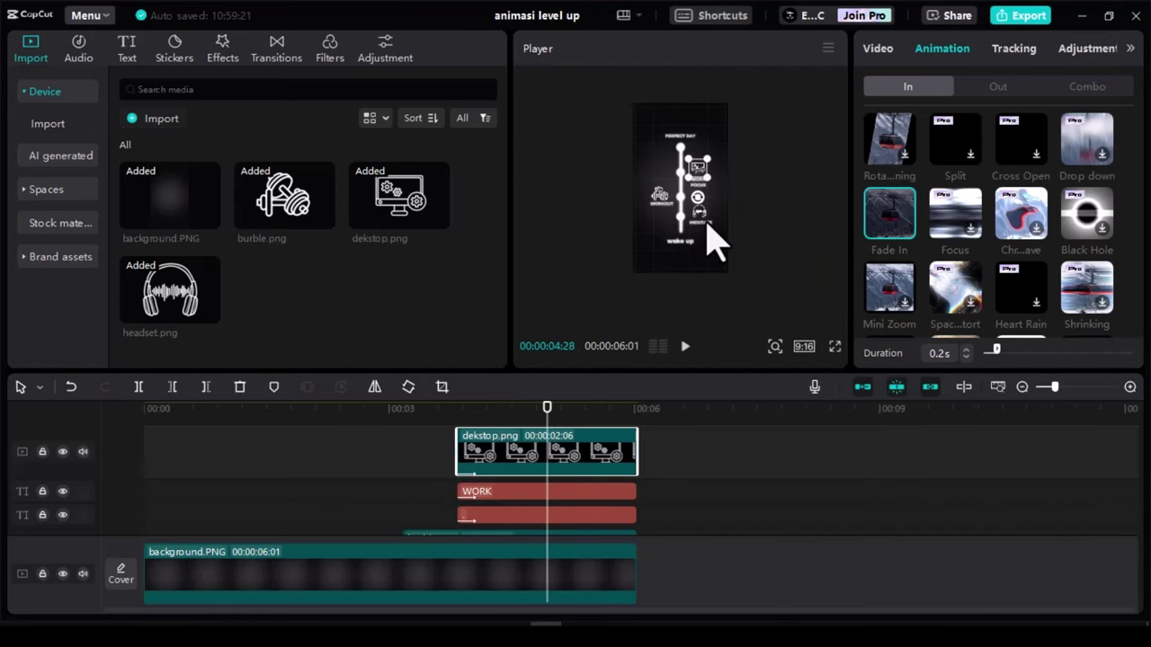